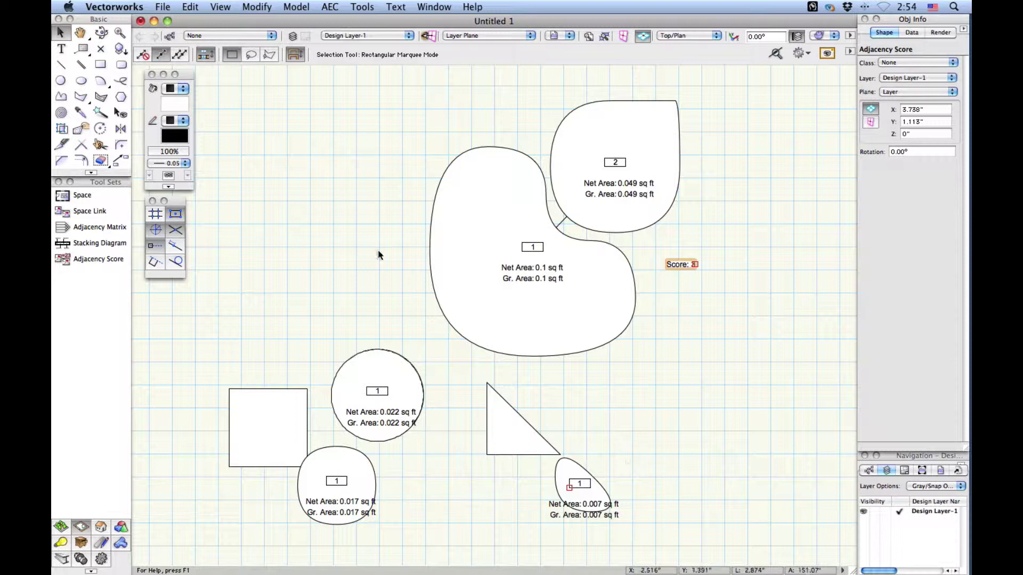
- Close the Untitled 1 bubble diagram drawing and discard its changes
{"action": "left_click", "coordinate": [140, 21]}
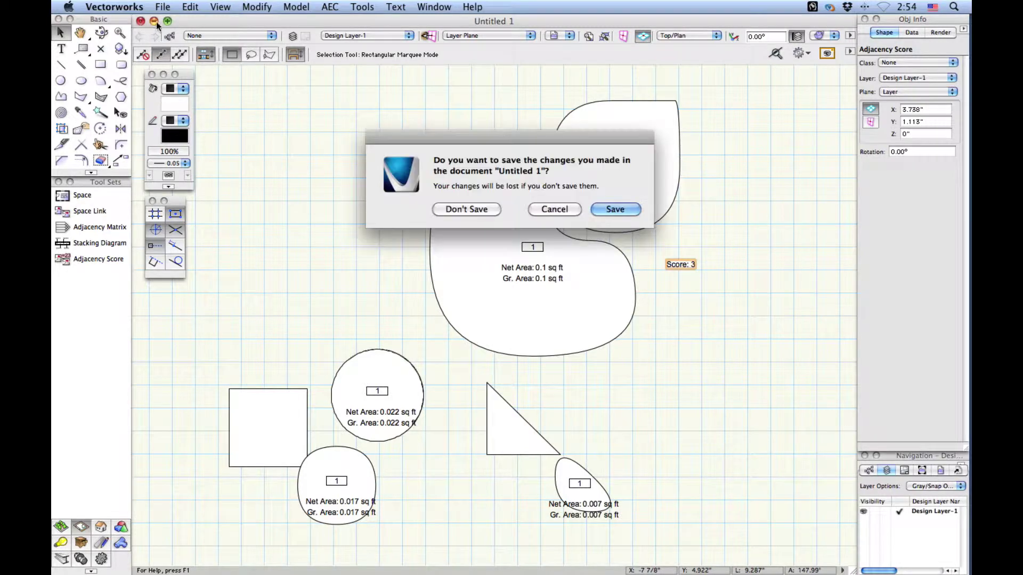
{"action": "left_click", "coordinate": [443, 209]}
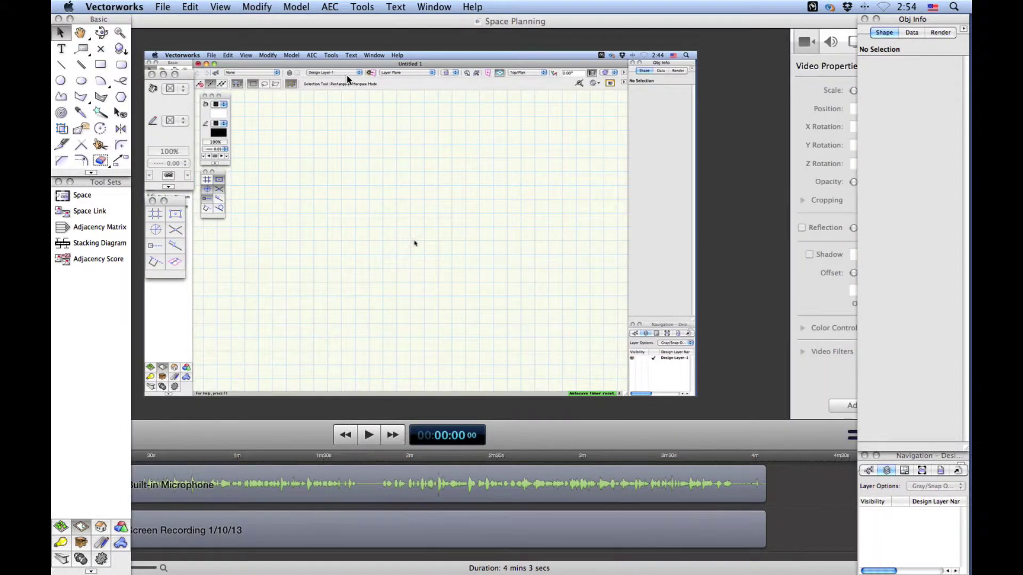
- Create a new blank Vectorworks document
{"action": "left_click", "coordinate": [162, 8]}
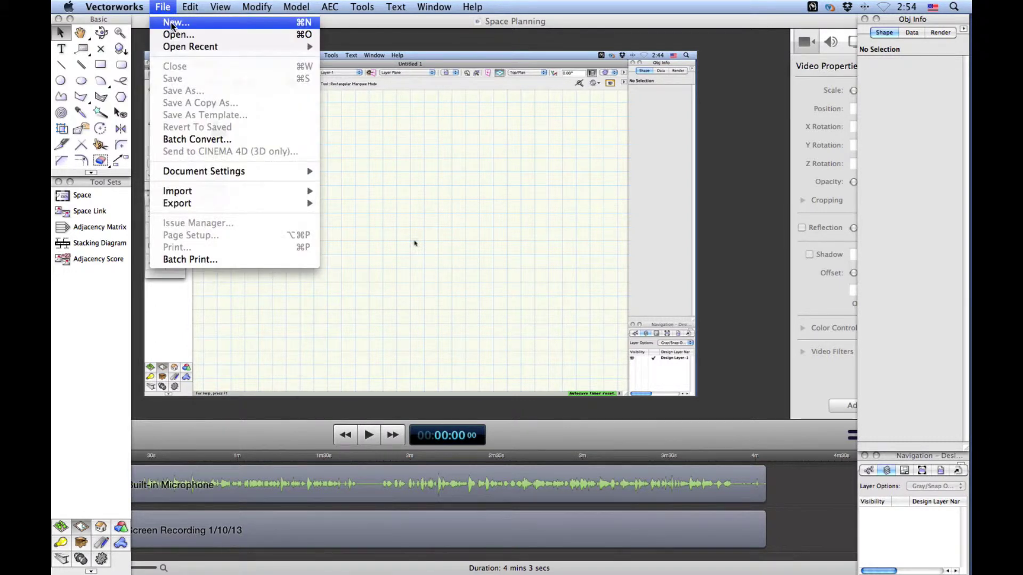
{"action": "left_click", "coordinate": [171, 23]}
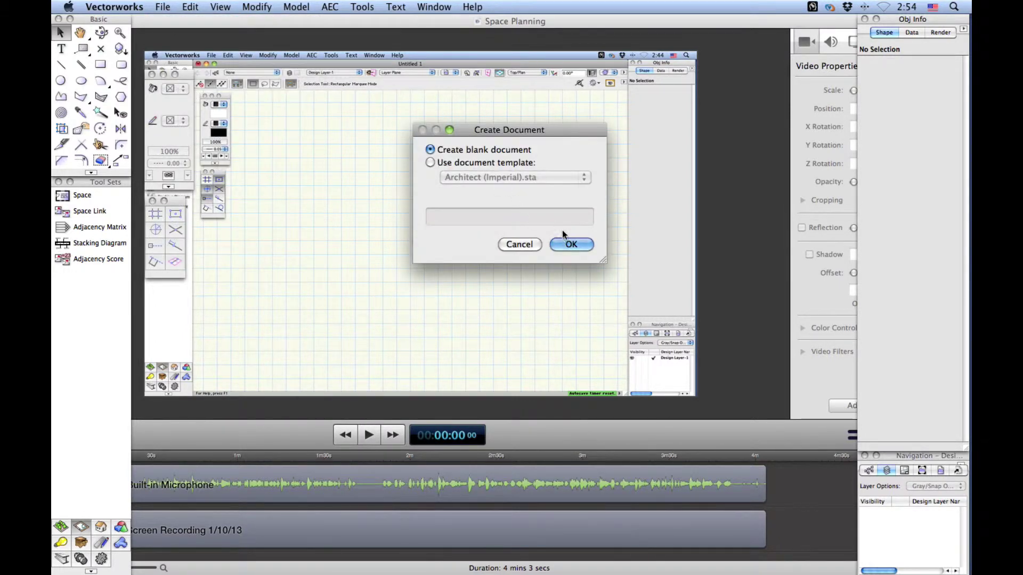
{"action": "left_click", "coordinate": [567, 245]}
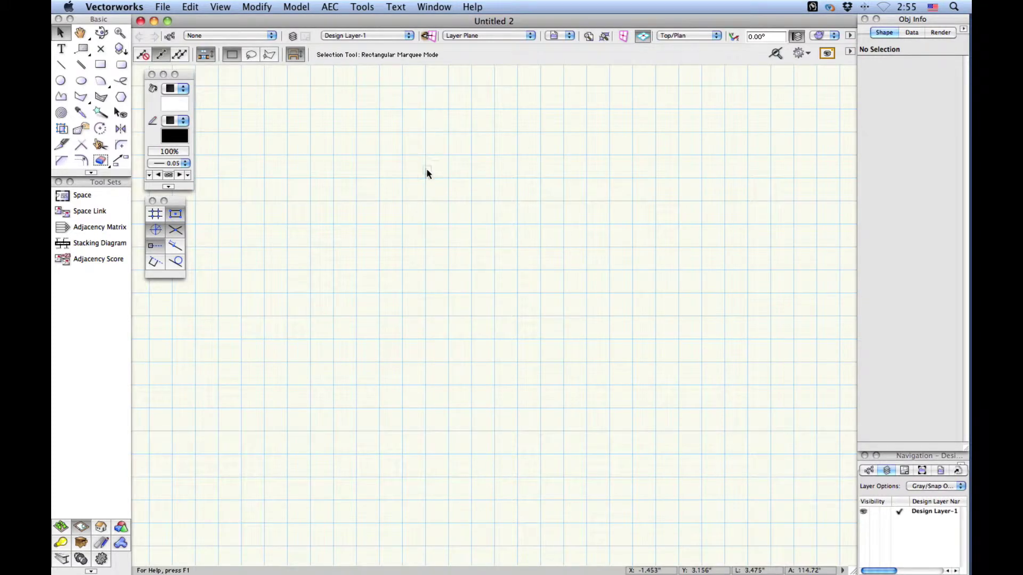
- Set the active layer scale to 1/4" (1:48)
{"action": "right_click", "coordinate": [427, 173]}
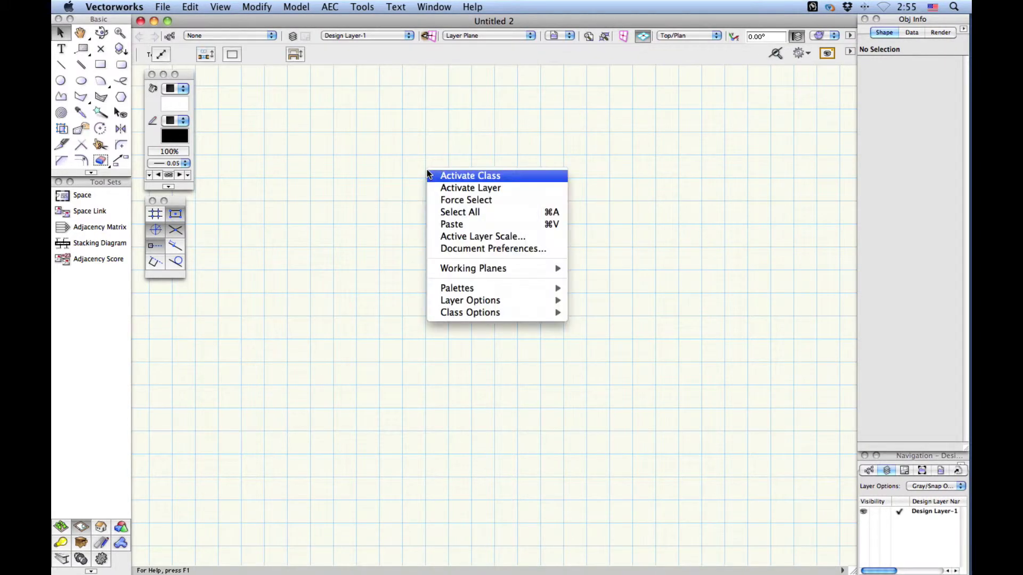
{"action": "left_click", "coordinate": [465, 241]}
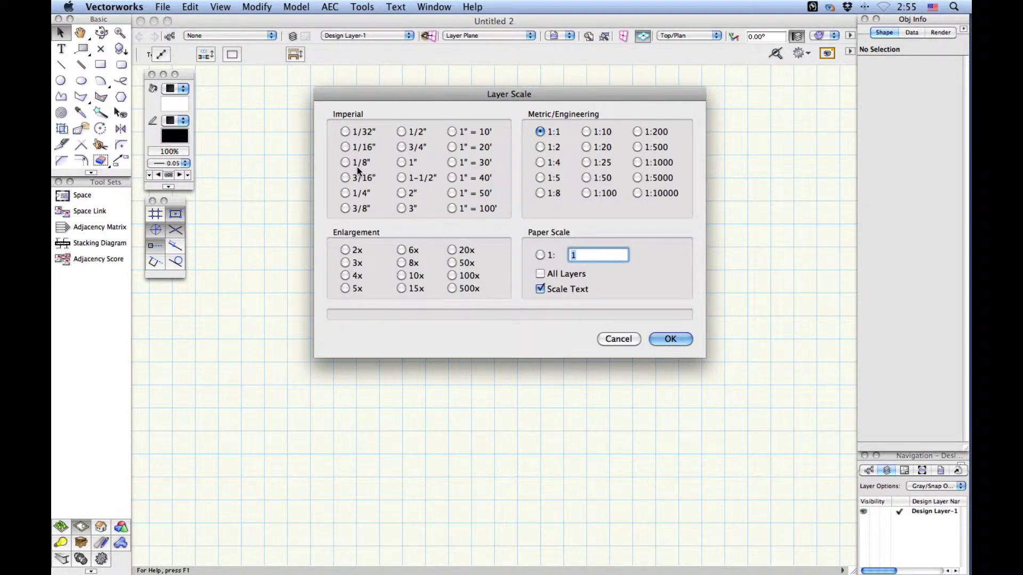
{"action": "left_click", "coordinate": [355, 191]}
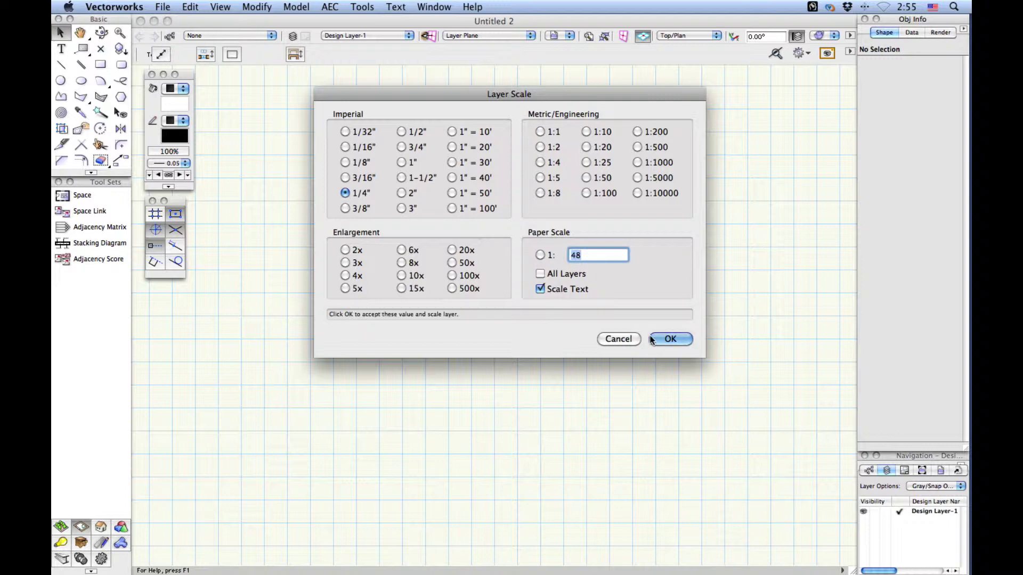
{"action": "left_click", "coordinate": [667, 338]}
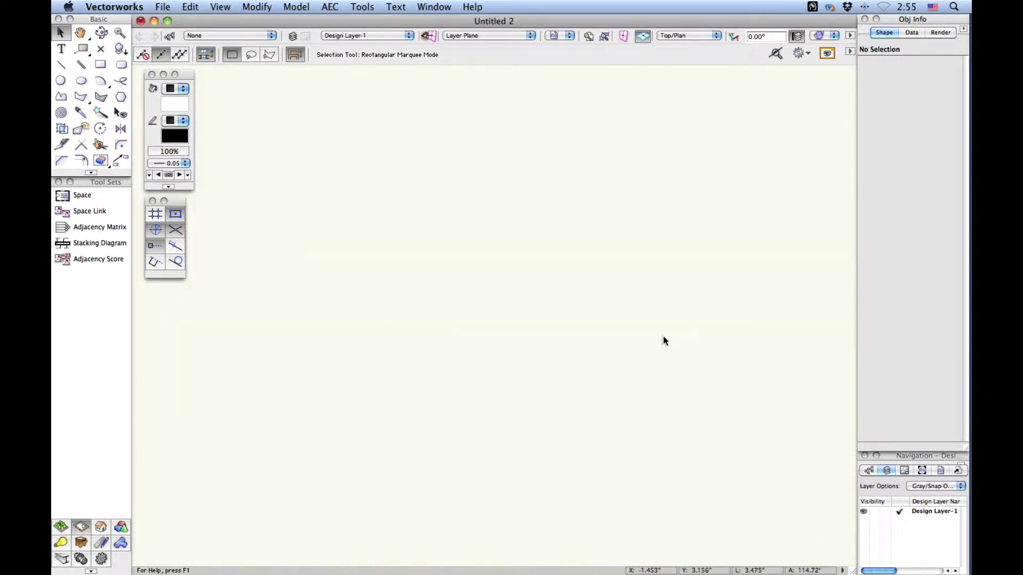
- Open the Import Adjacency Matrix dialog from AEC > Space Planning
{"action": "left_click", "coordinate": [329, 7]}
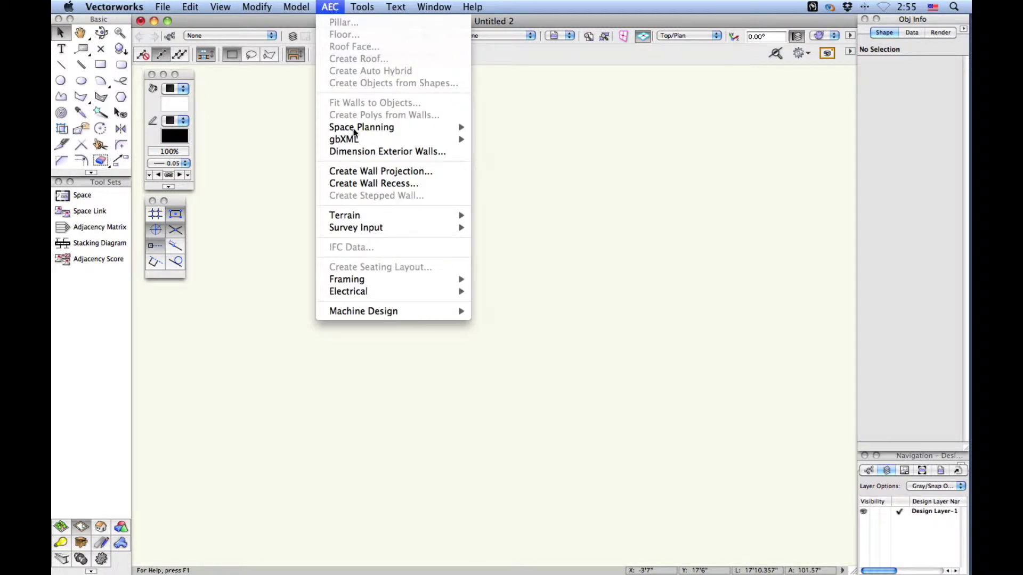
{"action": "mouse_move", "coordinate": [357, 128]}
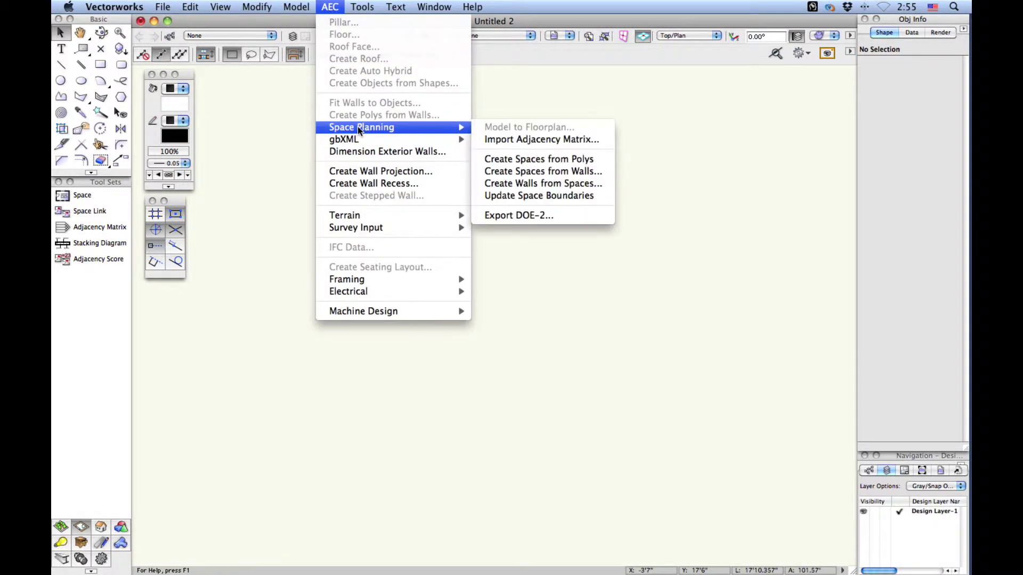
{"action": "left_click", "coordinate": [523, 139]}
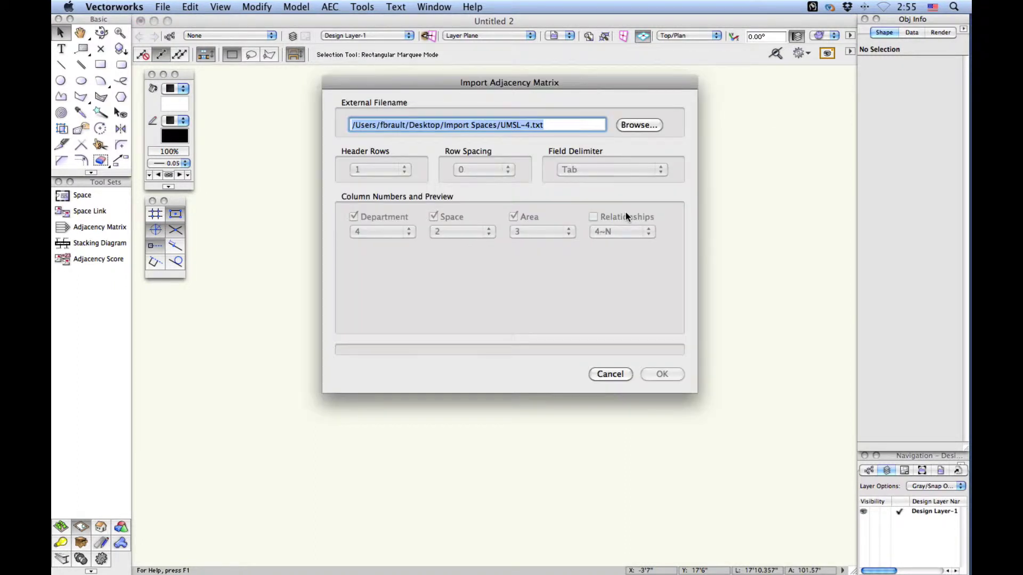
- Choose Adjacency Matrix.csv from Applications/Vectorworks 2013/Extras/Samples as the import file
{"action": "left_click", "coordinate": [639, 127]}
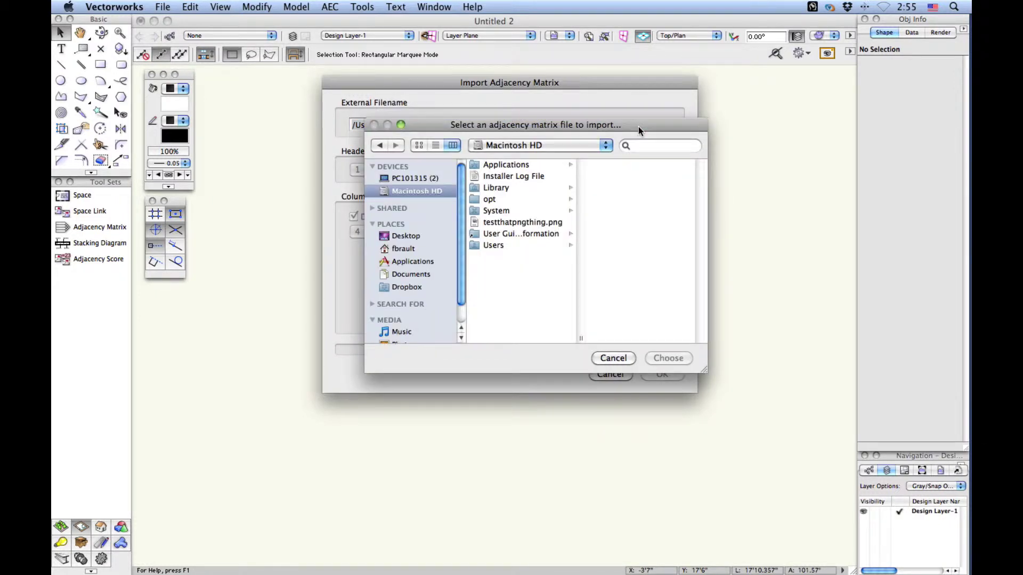
{"action": "left_click", "coordinate": [426, 262]}
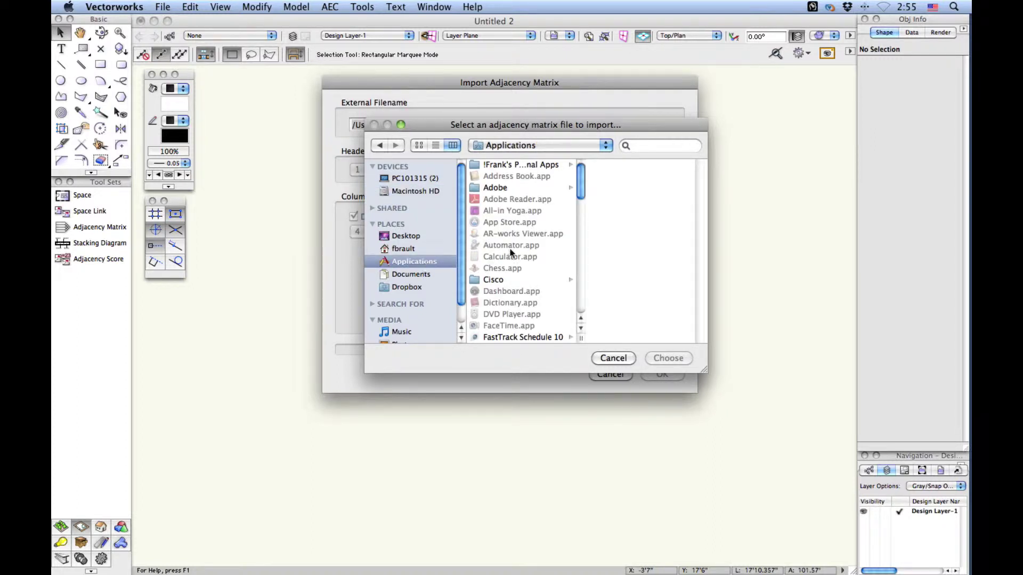
{"action": "scroll", "coordinate": [520, 244], "scroll_direction": "down", "scroll_amount": 10}
{"action": "scroll", "coordinate": [520, 244], "scroll_direction": "down", "scroll_amount": 5}
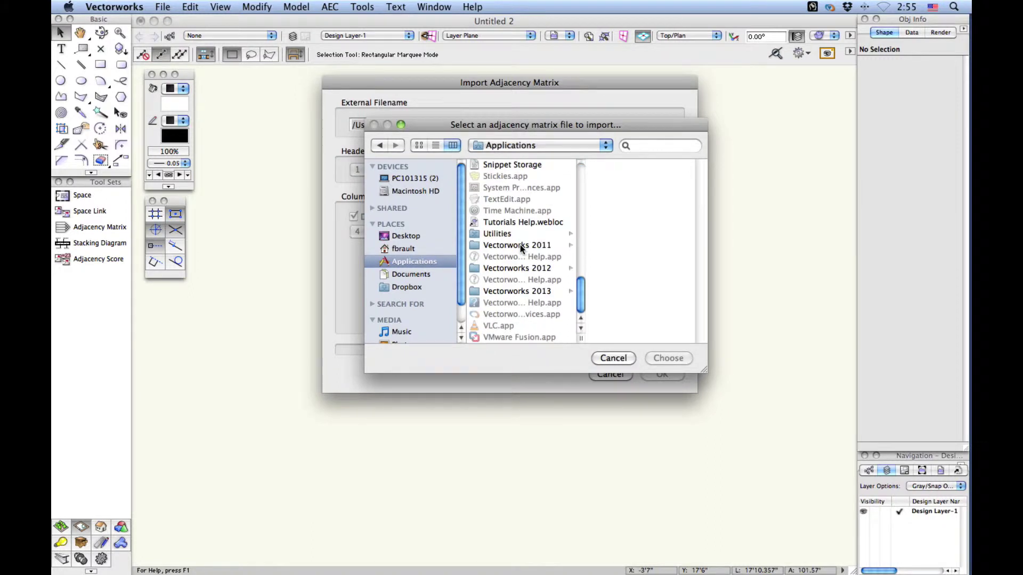
{"action": "left_click", "coordinate": [516, 292]}
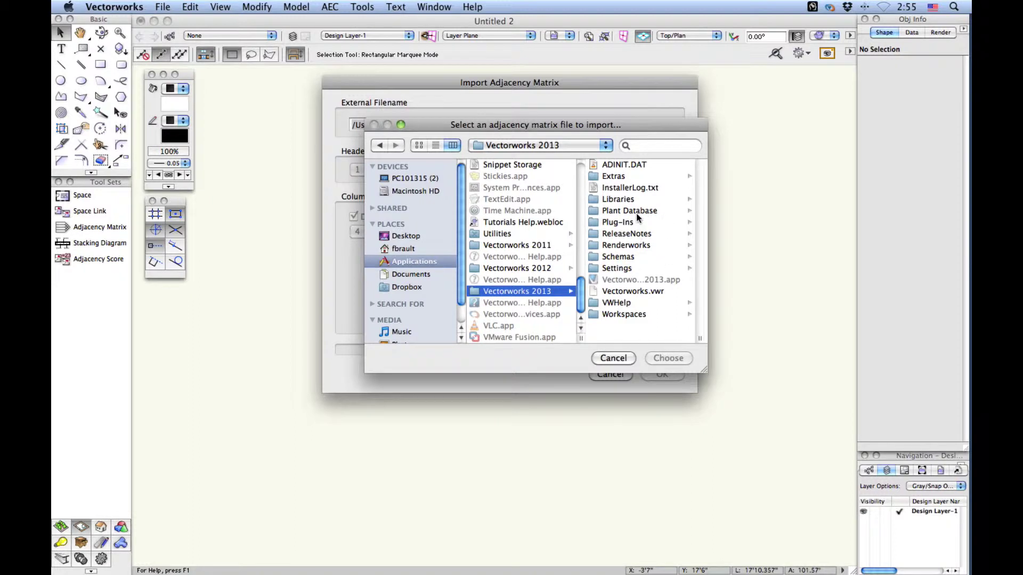
{"action": "left_click", "coordinate": [619, 178]}
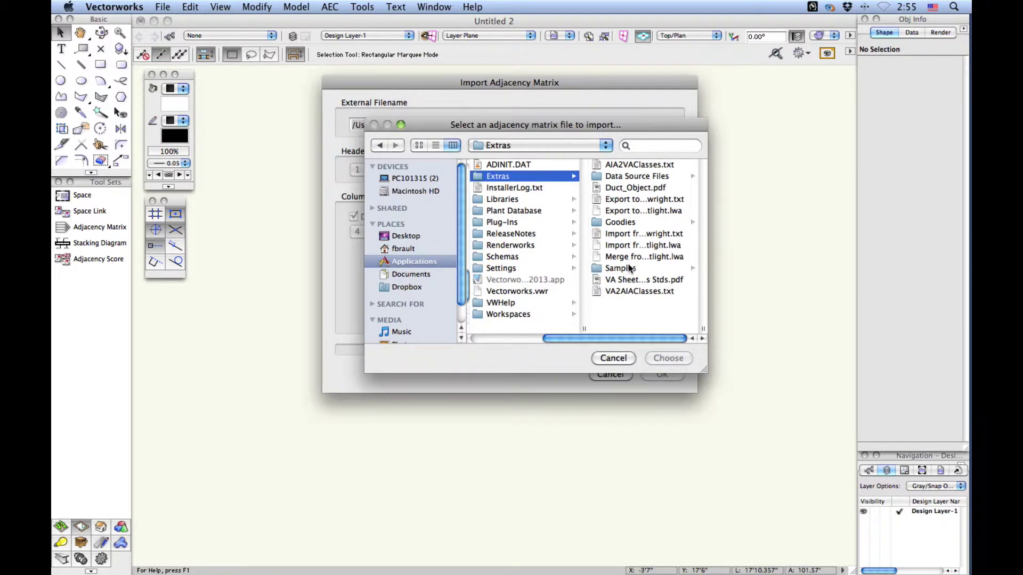
{"action": "left_click", "coordinate": [628, 270]}
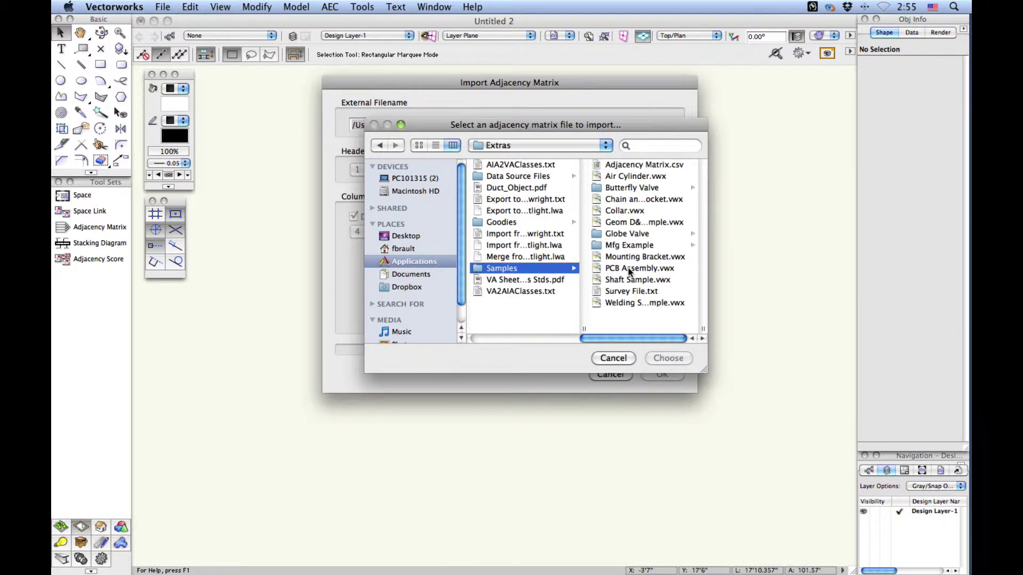
{"action": "left_click", "coordinate": [647, 163]}
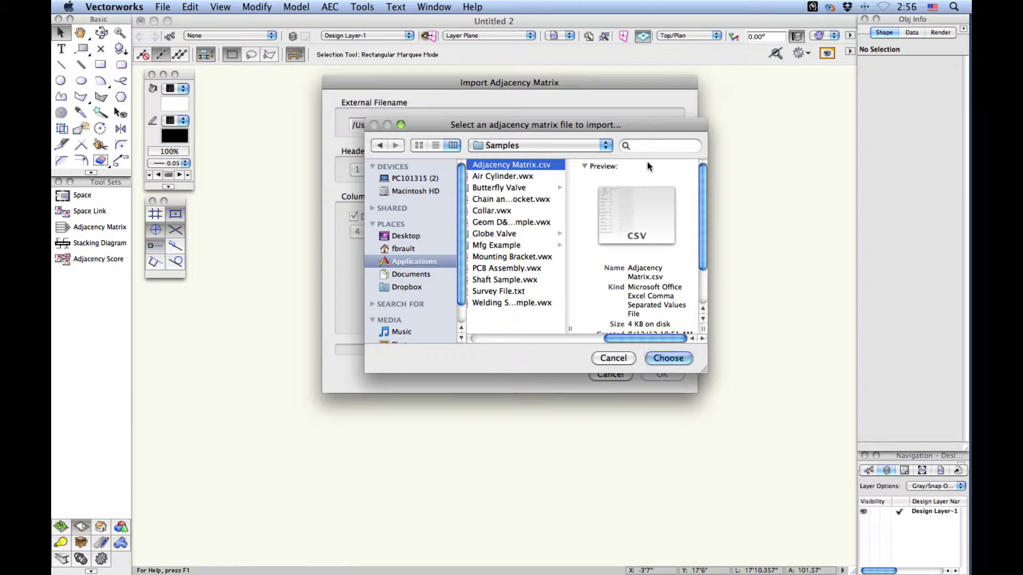
{"action": "left_click", "coordinate": [660, 357]}
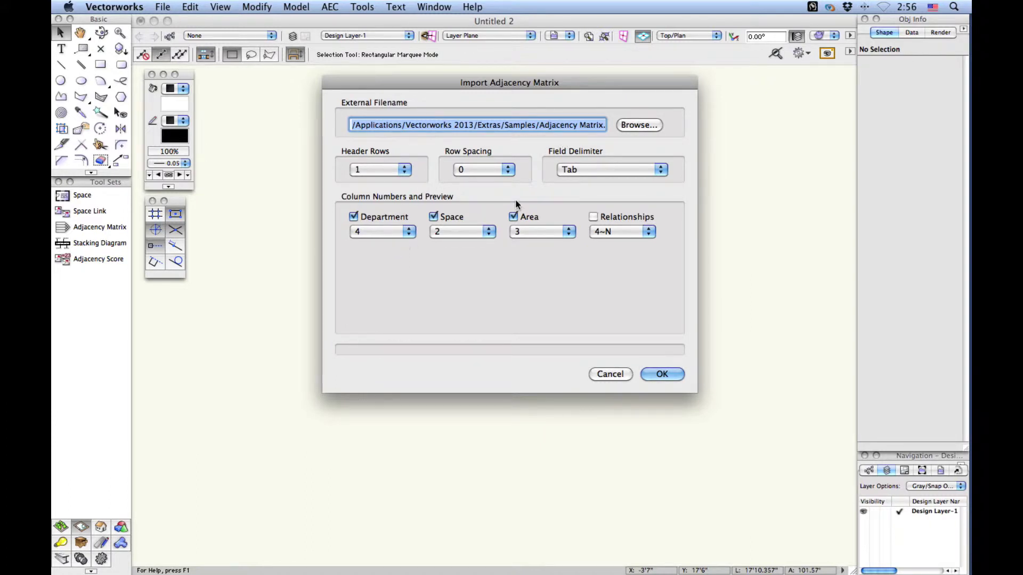
- Set 1 header row, departments from column 1, include relationships, and use Comma and Quotes delimiters
{"action": "left_click", "coordinate": [400, 173]}
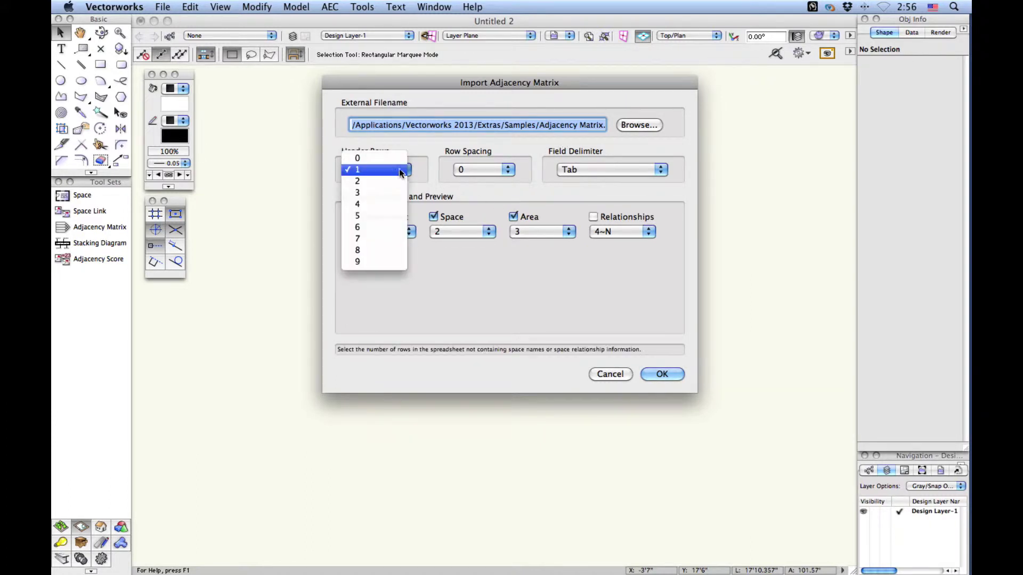
{"action": "left_click", "coordinate": [398, 160]}
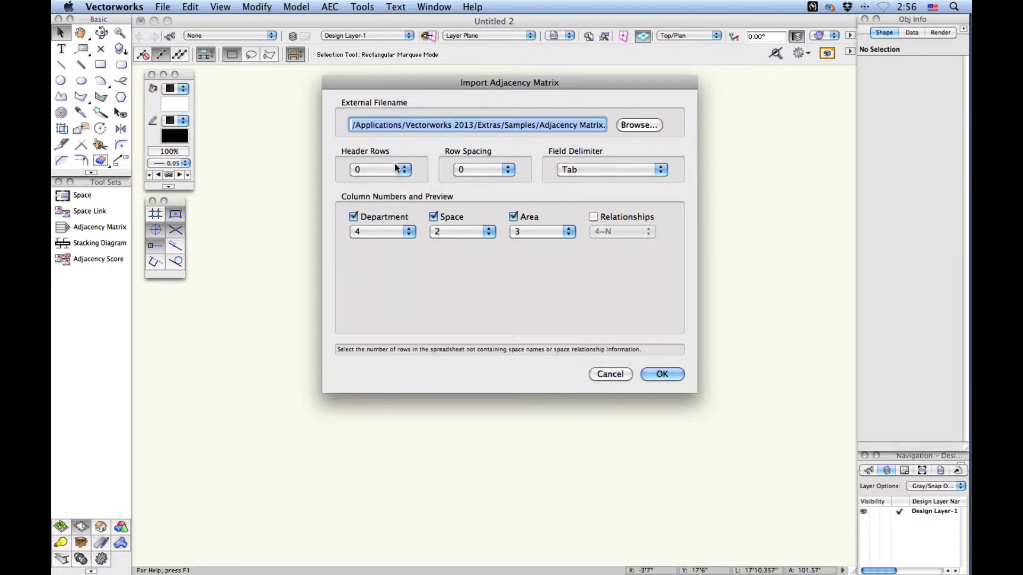
{"action": "left_click", "coordinate": [394, 170]}
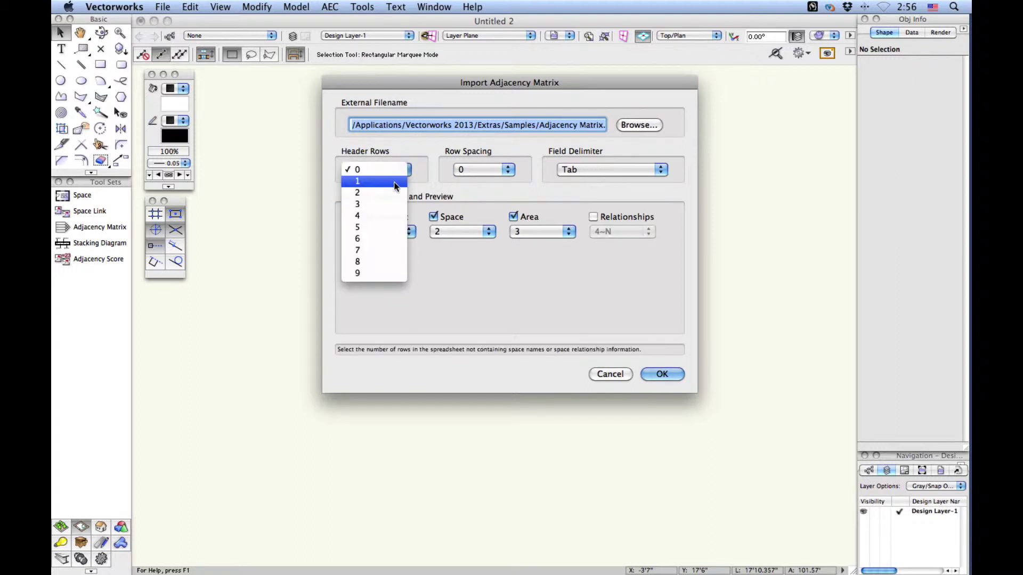
{"action": "left_click", "coordinate": [394, 182]}
{"action": "left_click", "coordinate": [398, 233]}
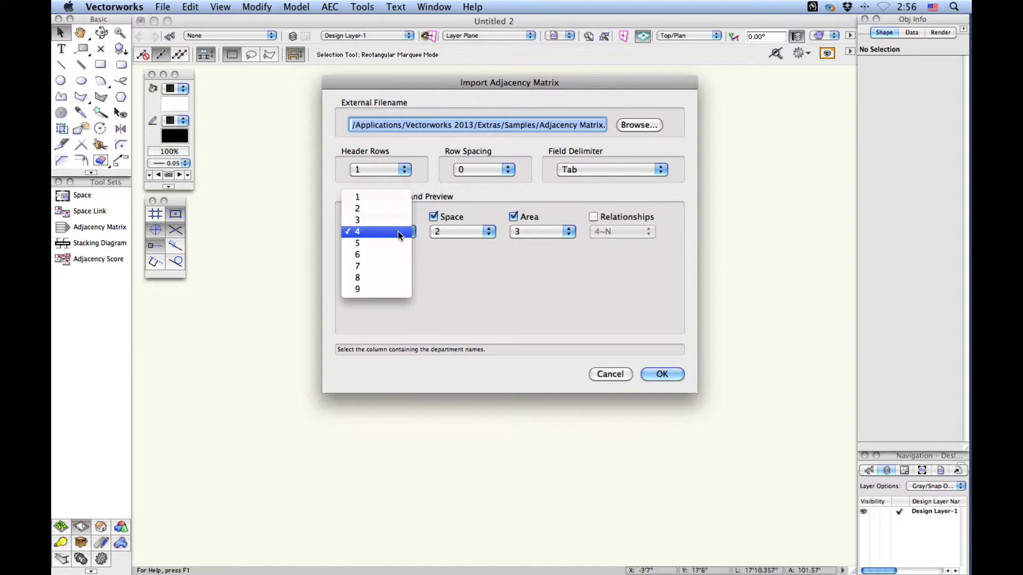
{"action": "left_click", "coordinate": [398, 199]}
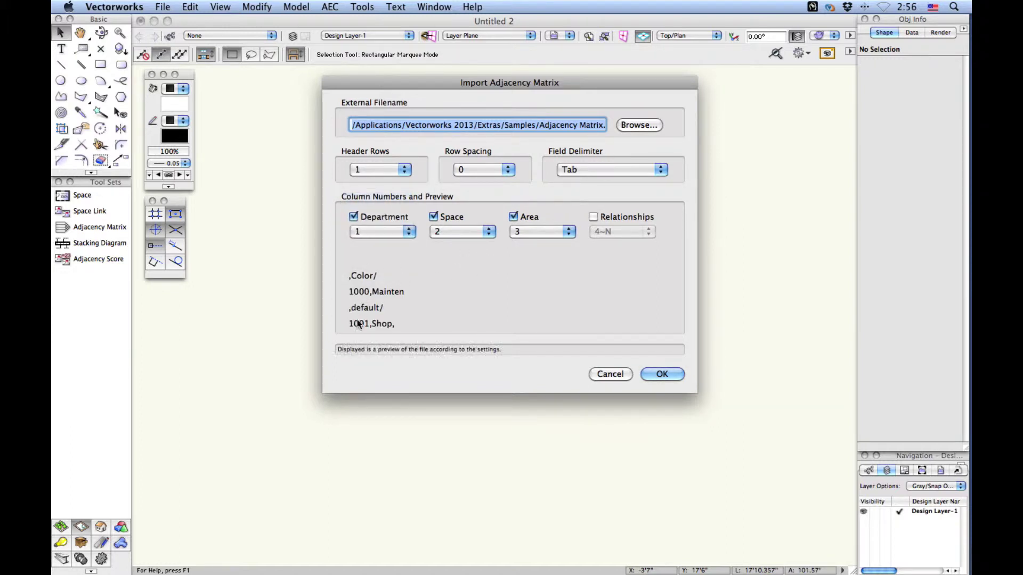
{"action": "left_click", "coordinate": [630, 218]}
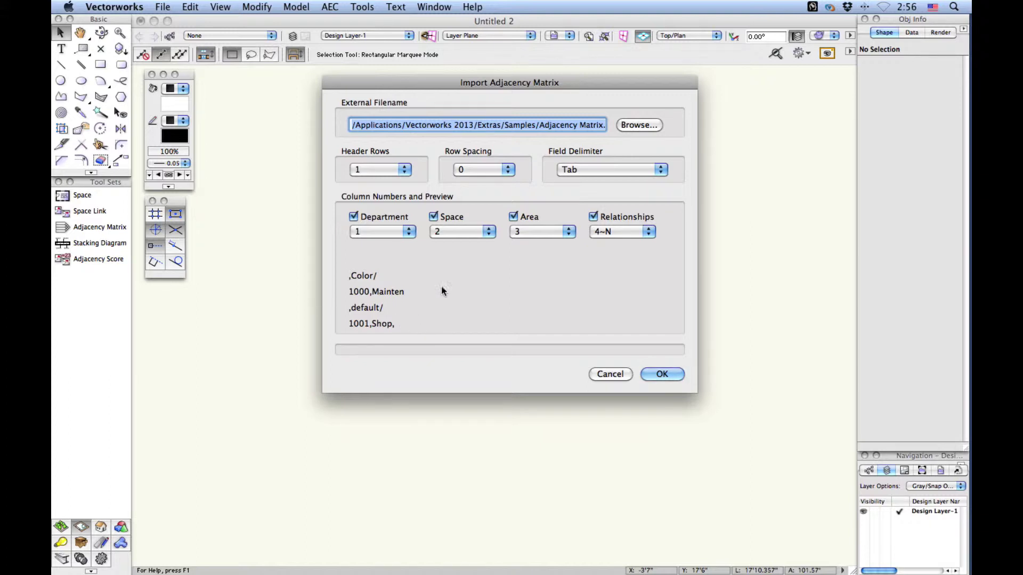
{"action": "left_click", "coordinate": [594, 169]}
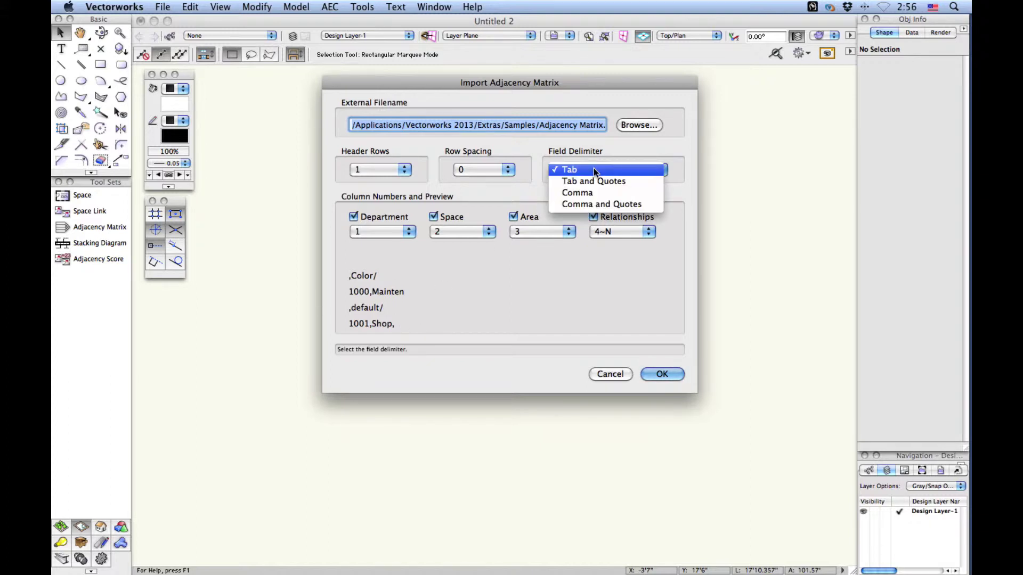
{"action": "left_click", "coordinate": [593, 205]}
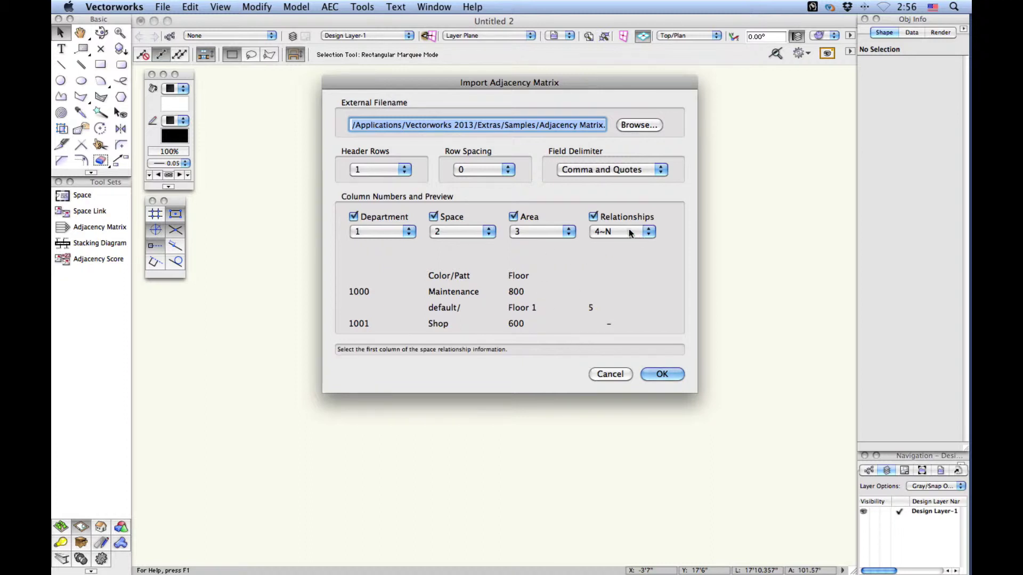
- Import the matrix into a bubble diagram and fit the view to all objects
{"action": "left_click", "coordinate": [654, 373]}
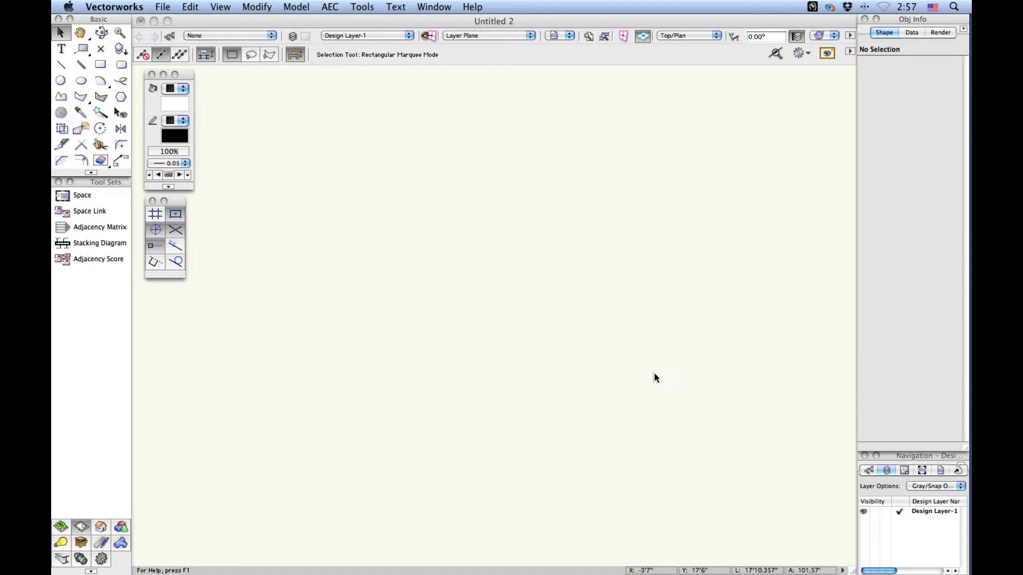
{"action": "left_click", "coordinate": [654, 375]}
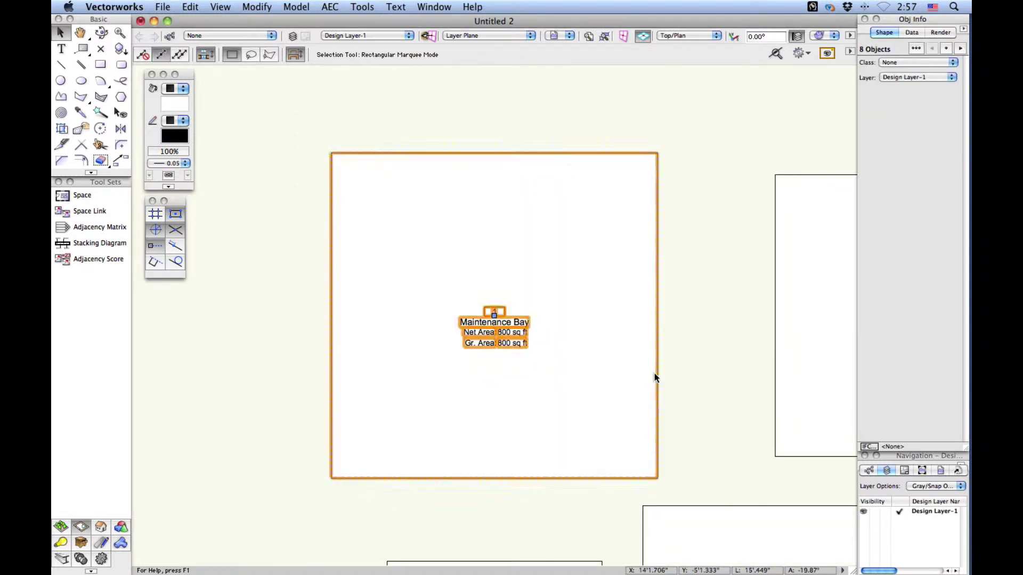
{"action": "scroll", "coordinate": [655, 375], "scroll_direction": "down", "scroll_amount": 5}
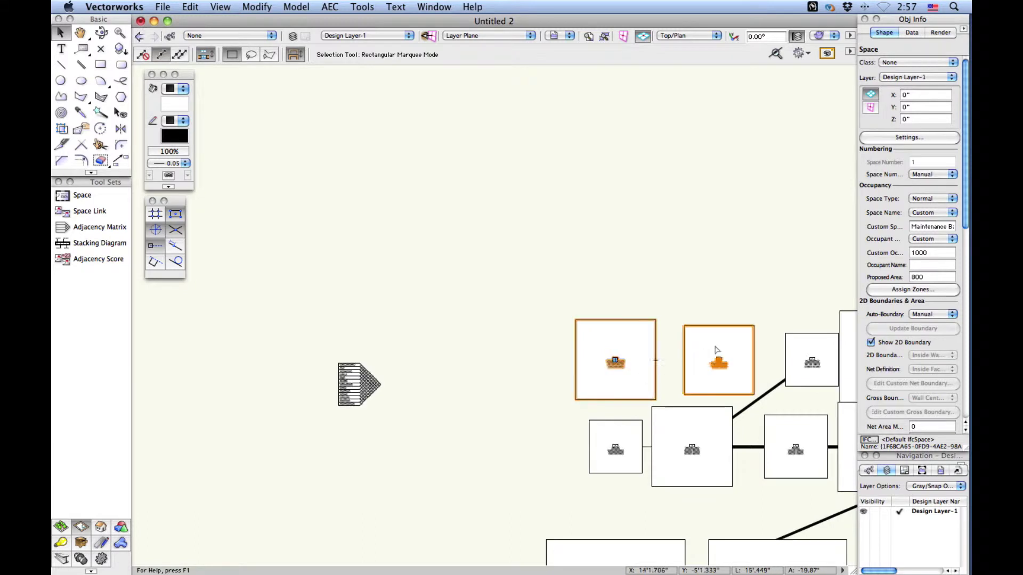
{"action": "left_click", "coordinate": [679, 159]}
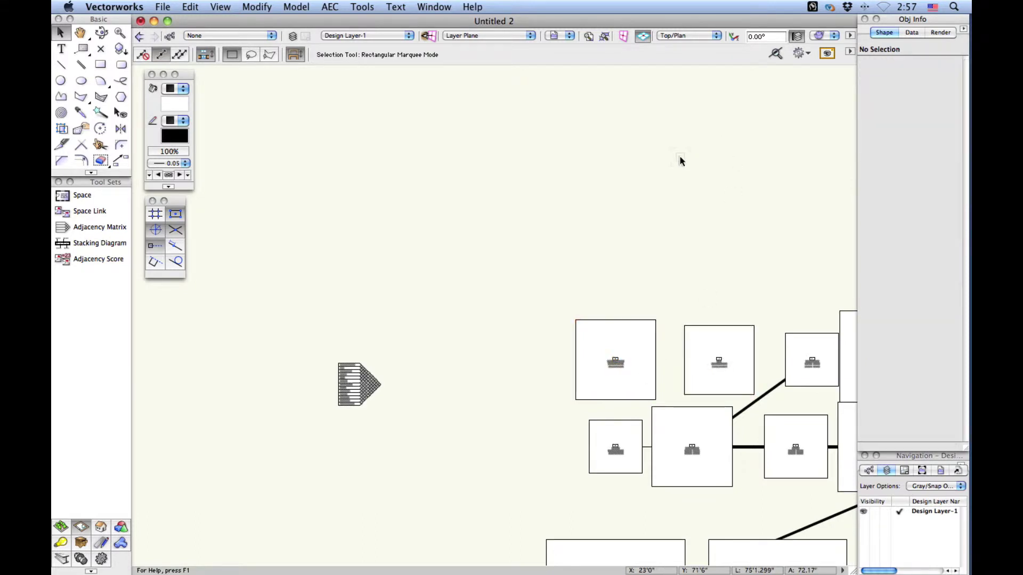
{"action": "left_click", "coordinate": [605, 43]}
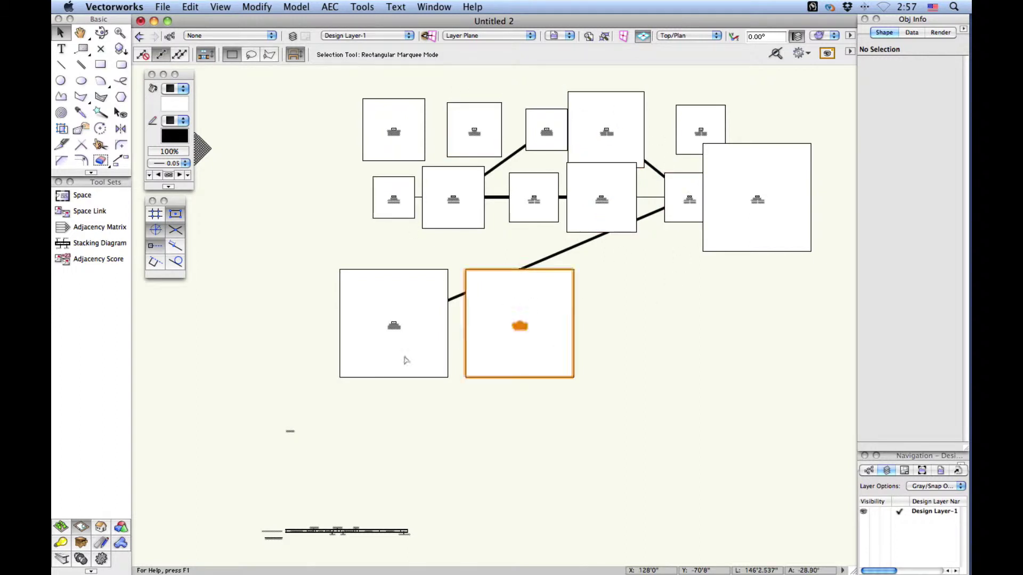
- Drag the Adjacency Score object beside the bubble diagram
{"action": "left_click_drag", "start_coordinate": [293, 430], "coordinate": [336, 206]}
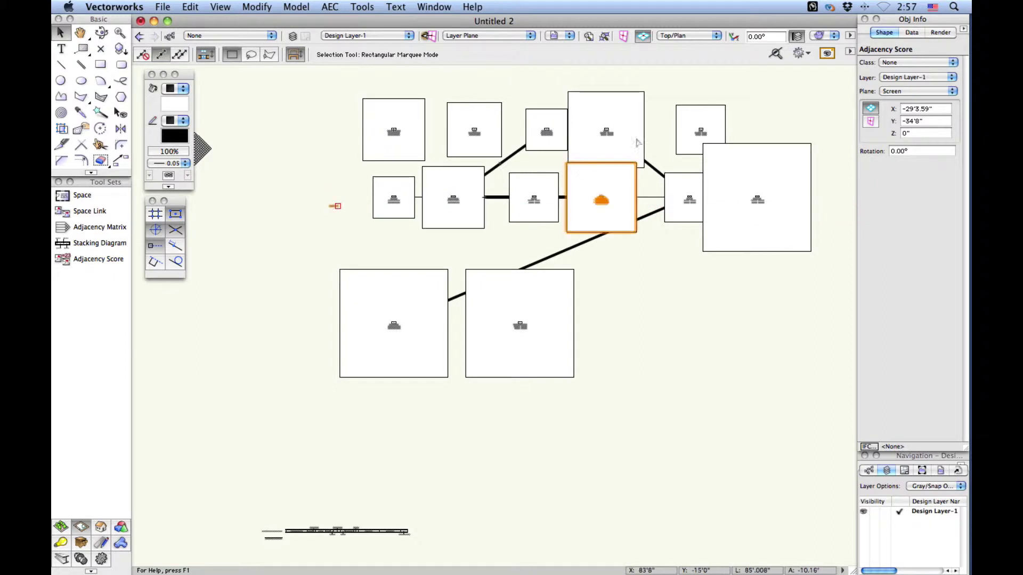
{"action": "left_click", "coordinate": [297, 57]}
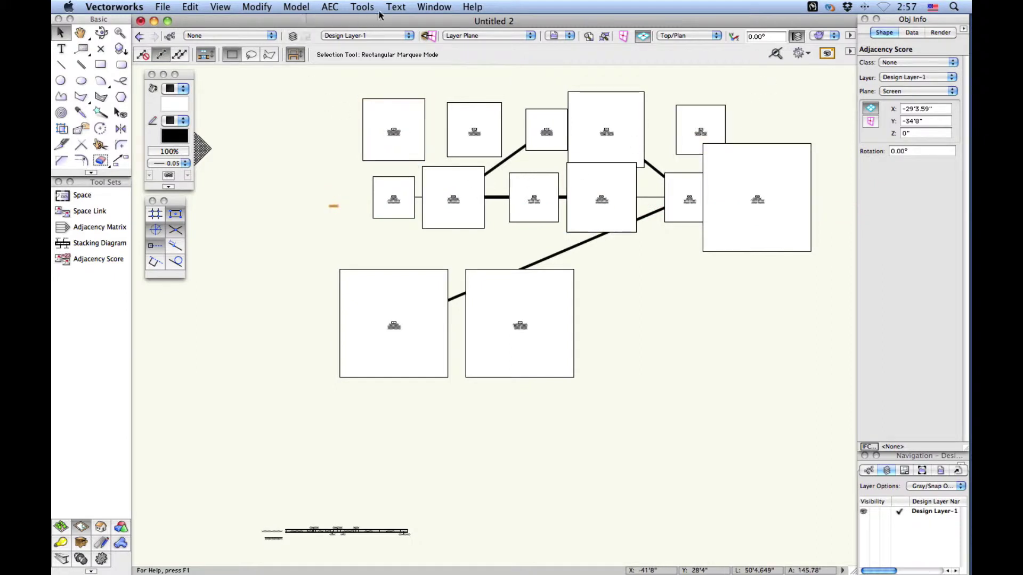
{"action": "left_click", "coordinate": [403, 7]}
- Make the "Score: 17511" label 96 pt and drag it below the upper spaces
{"action": "mouse_move", "coordinate": [421, 34]}
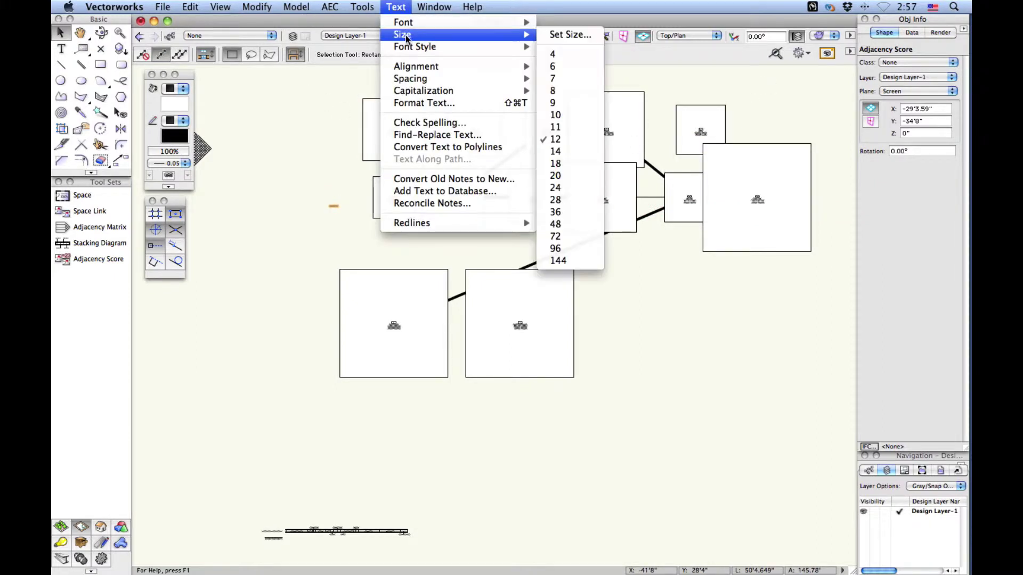
{"action": "left_click", "coordinate": [565, 248]}
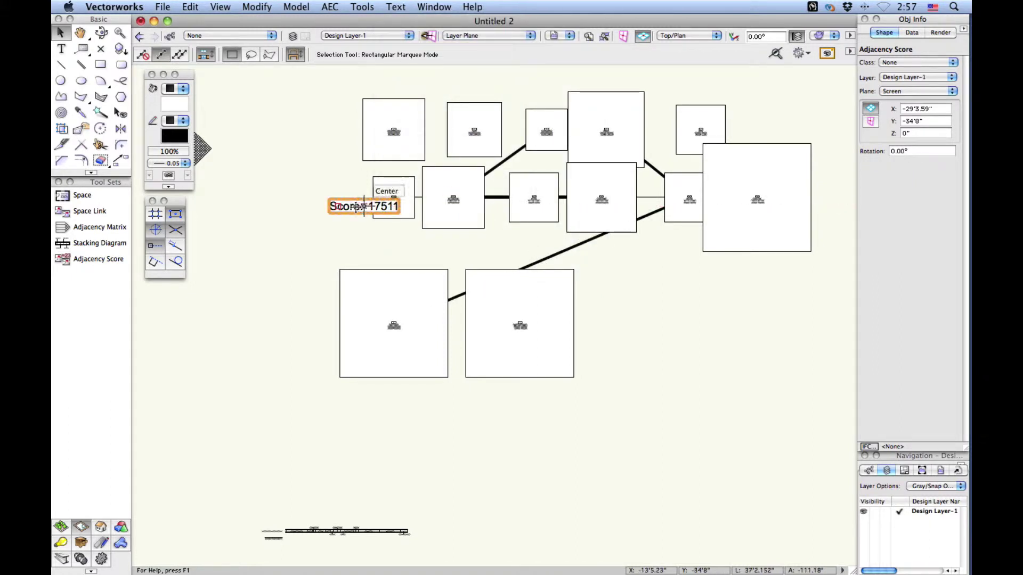
{"action": "left_click_drag", "start_coordinate": [362, 206], "coordinate": [370, 245]}
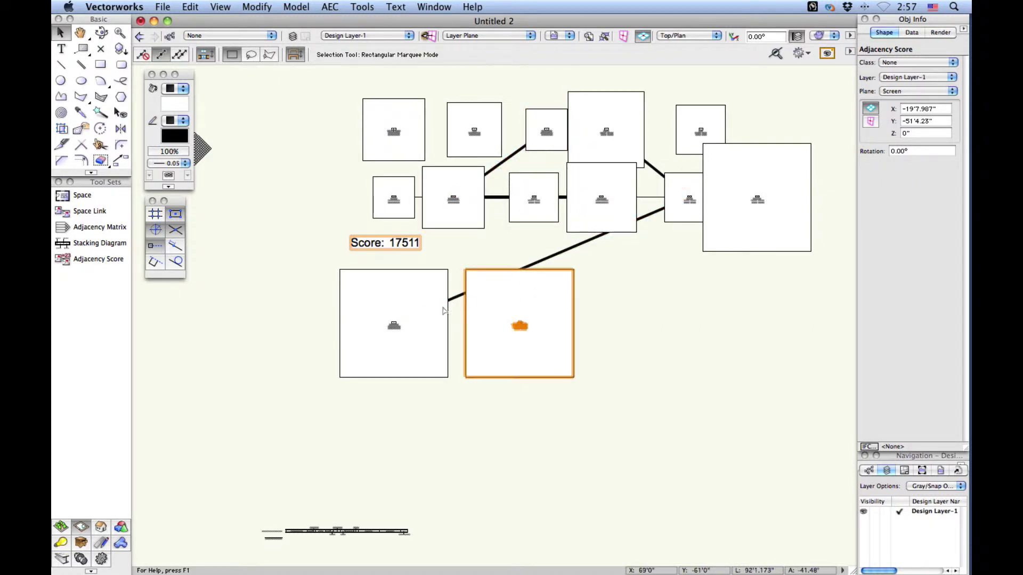
- Reposition spaces such as AirPack Room and Storage so the score falls to 14215, then fit the view
{"action": "left_click_drag", "start_coordinate": [413, 315], "coordinate": [710, 300]}
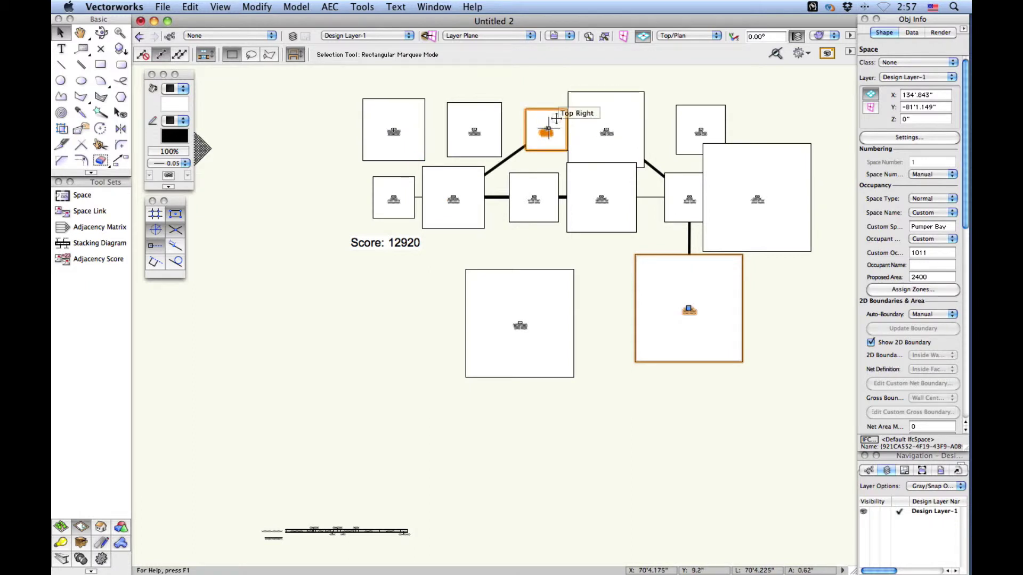
{"action": "left_click_drag", "start_coordinate": [549, 129], "coordinate": [640, 104]}
{"action": "left_click", "coordinate": [391, 301]}
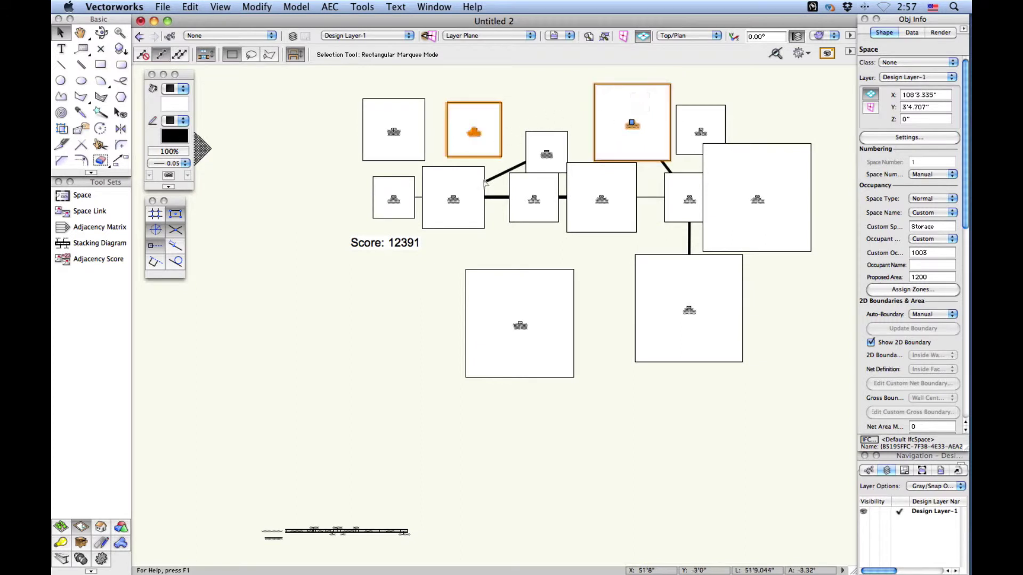
{"action": "left_click_drag", "start_coordinate": [472, 191], "coordinate": [775, 292]}
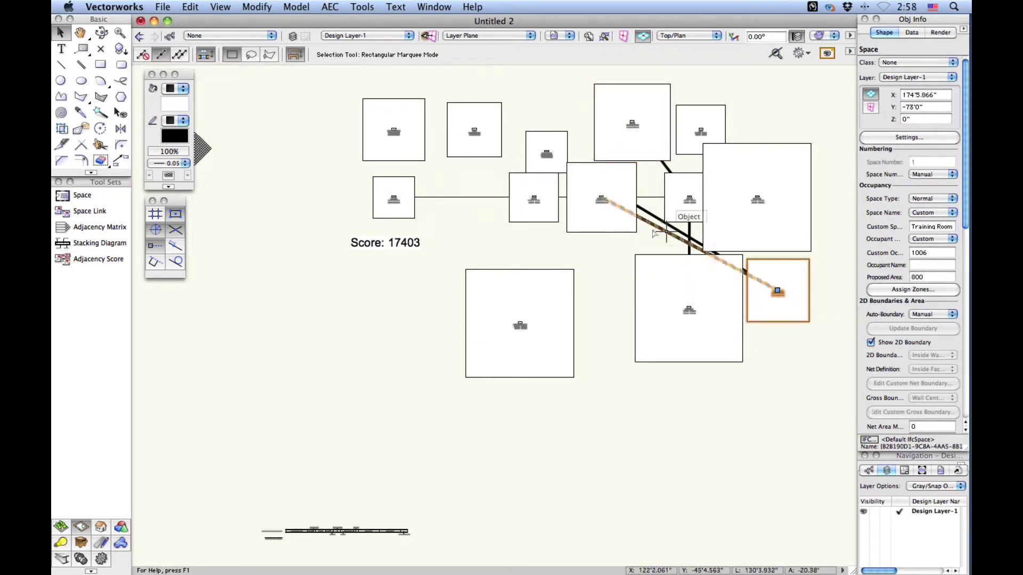
{"action": "left_click_drag", "start_coordinate": [617, 209], "coordinate": [627, 275]}
{"action": "left_click_drag", "start_coordinate": [617, 268], "coordinate": [606, 264]}
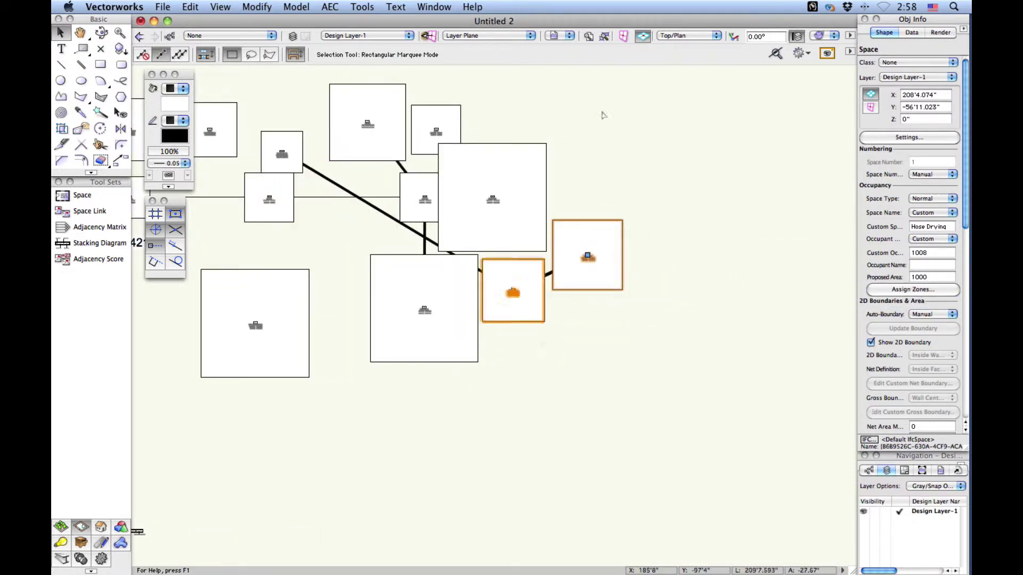
{"action": "left_click", "coordinate": [618, 143]}
{"action": "left_click", "coordinate": [603, 37]}
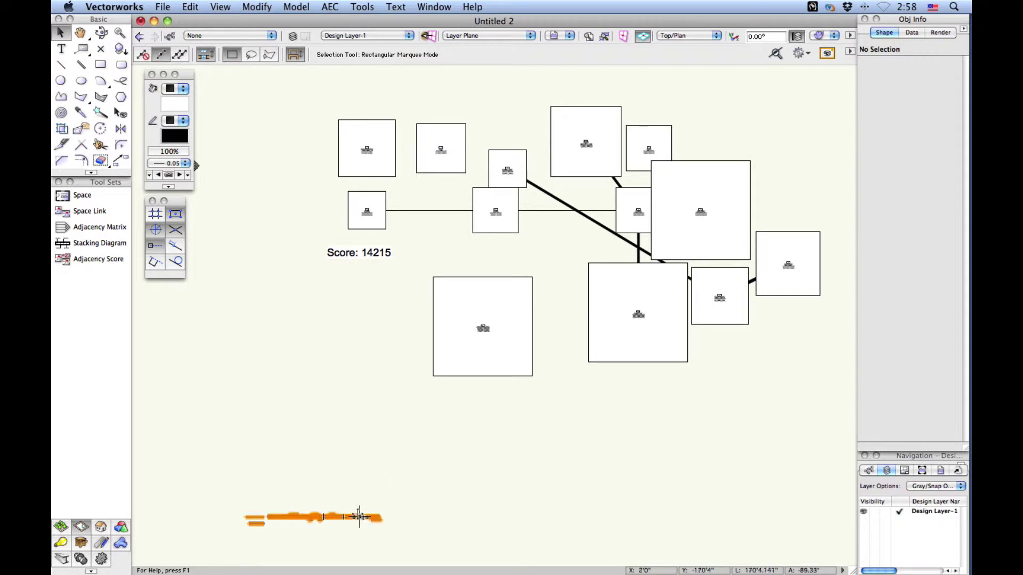
- Move the stacking diagram beneath the spaces and set its width and height scales to 2
{"action": "left_click_drag", "start_coordinate": [360, 517], "coordinate": [535, 403]}
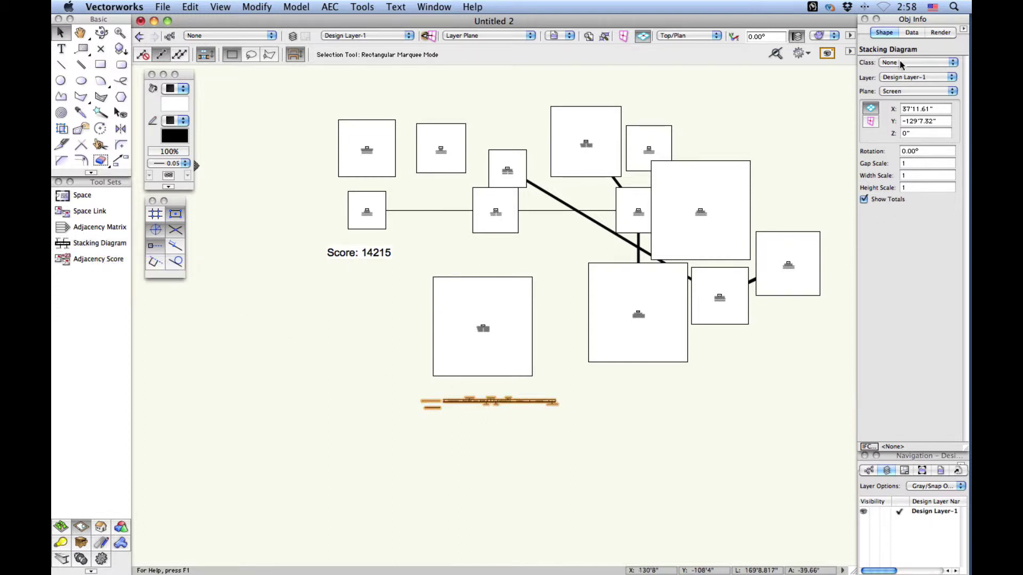
{"action": "left_click", "coordinate": [910, 174]}
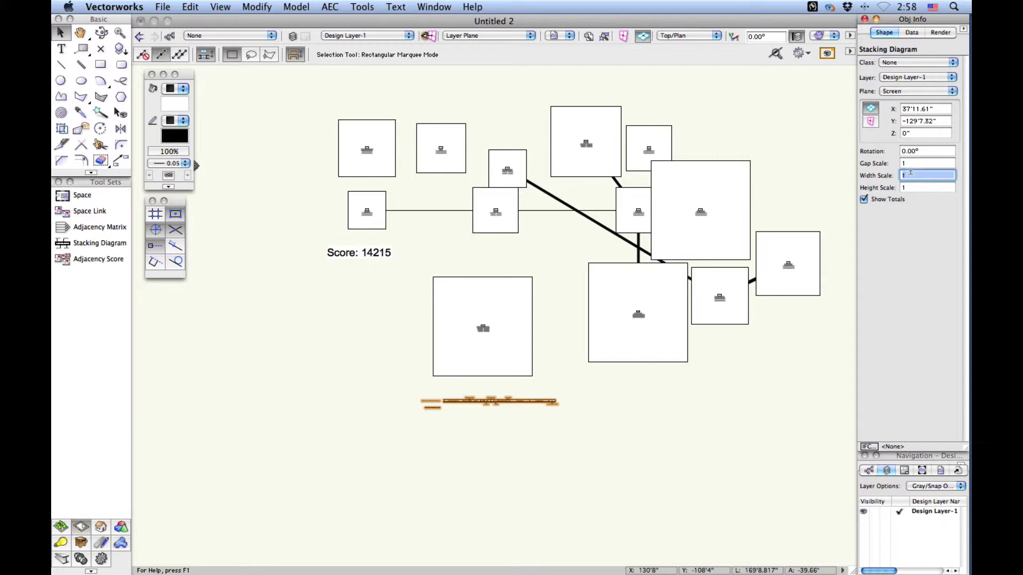
{"action": "type", "text": "2"}
{"action": "left_click", "coordinate": [909, 161]}
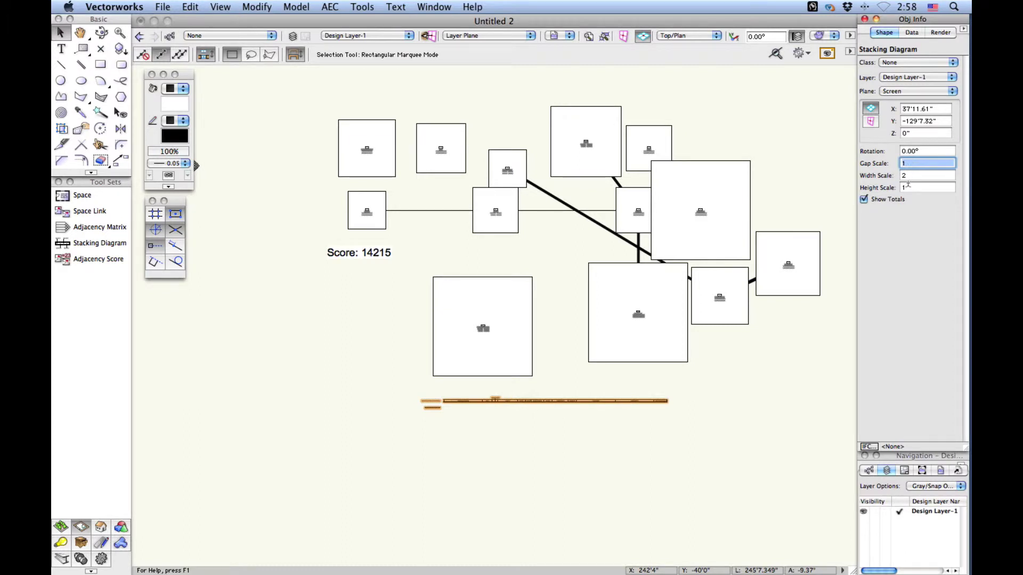
{"action": "left_click", "coordinate": [908, 186]}
{"action": "type", "text": "2"}
{"action": "key", "text": "Tab"}
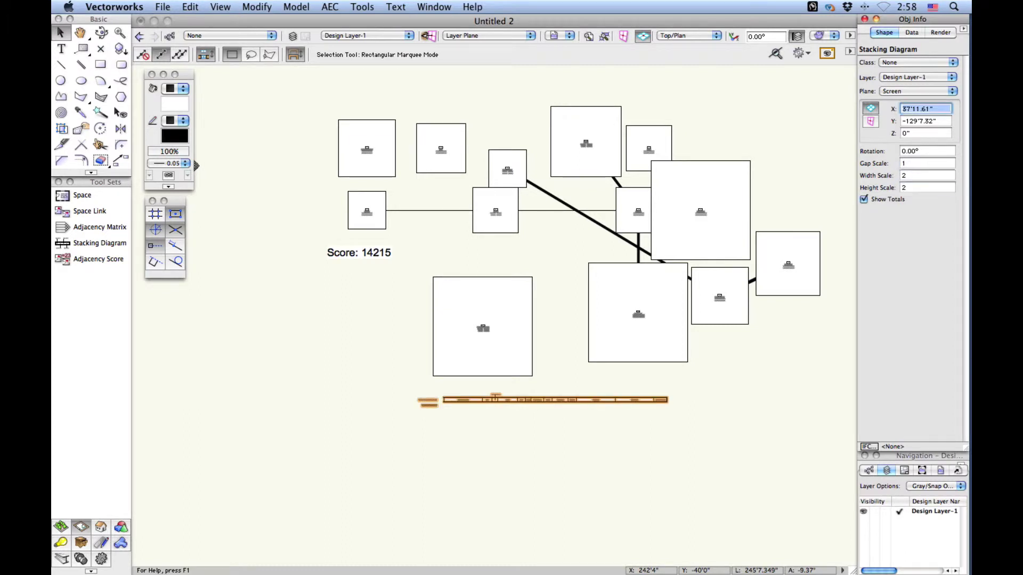
- Deselect the stacking diagram and fit the view to show the whole bubble diagram
{"action": "scroll", "coordinate": [509, 418], "scroll_direction": "up", "scroll_amount": 4}
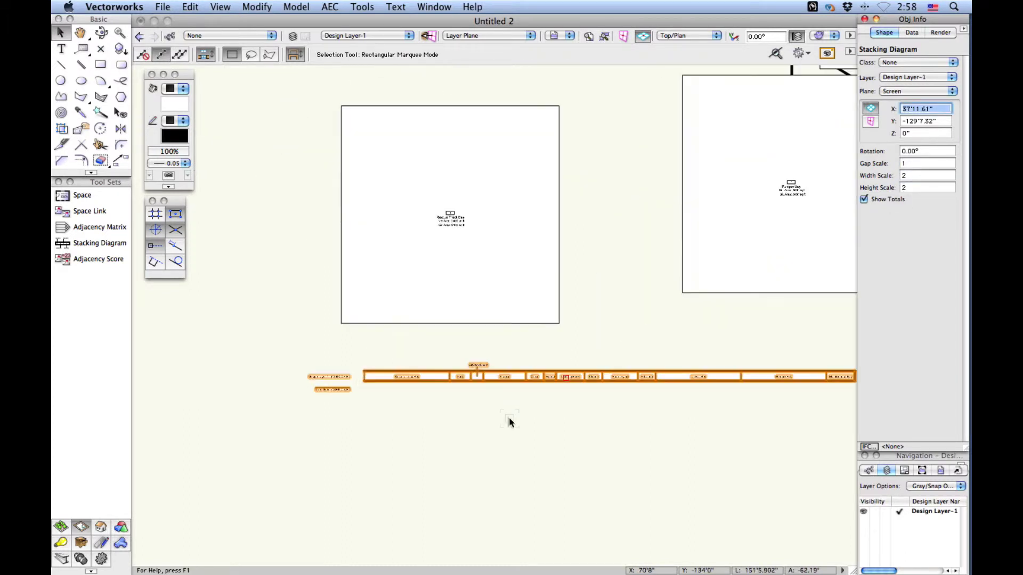
{"action": "scroll", "coordinate": [509, 422], "scroll_direction": "up", "scroll_amount": 3}
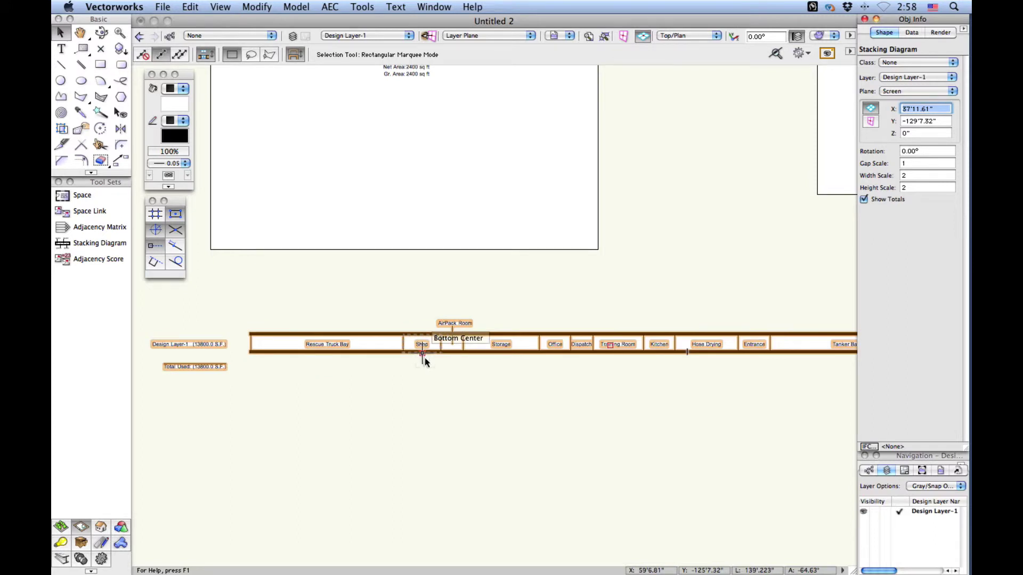
{"action": "scroll", "coordinate": [553, 391], "scroll_direction": "down", "scroll_amount": 5}
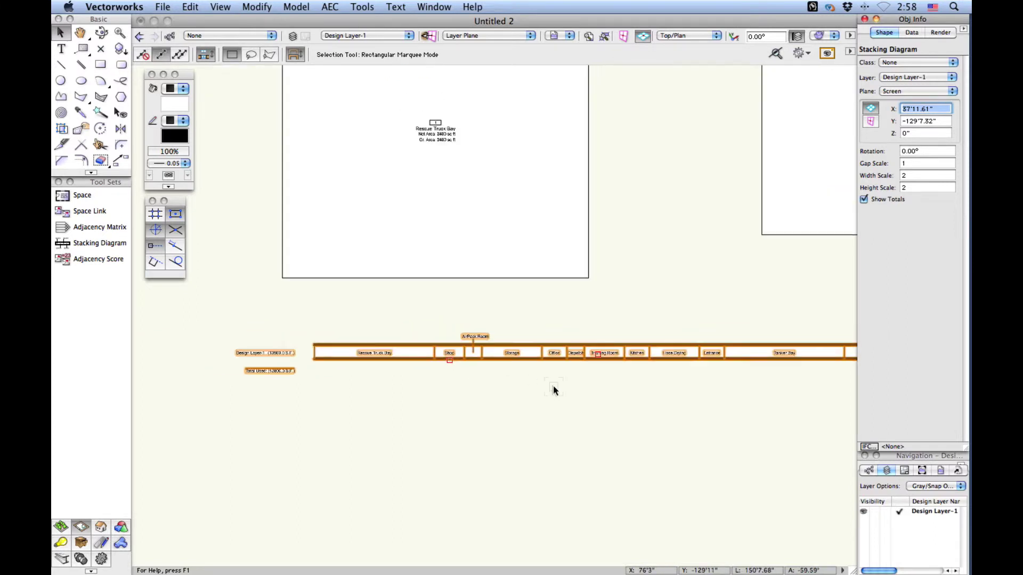
{"action": "scroll", "coordinate": [553, 390], "scroll_direction": "up", "scroll_amount": 5}
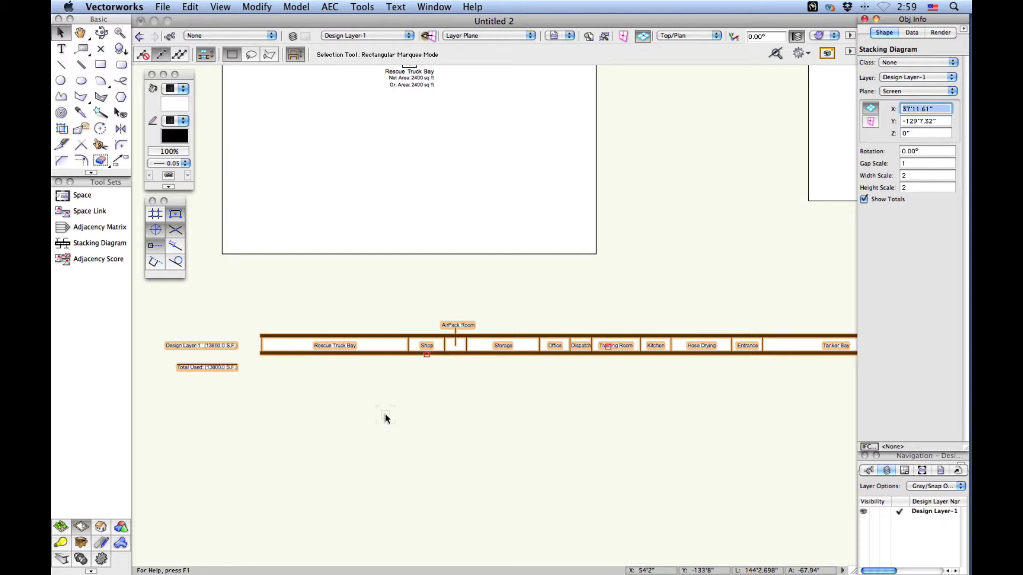
{"action": "left_click", "coordinate": [636, 246]}
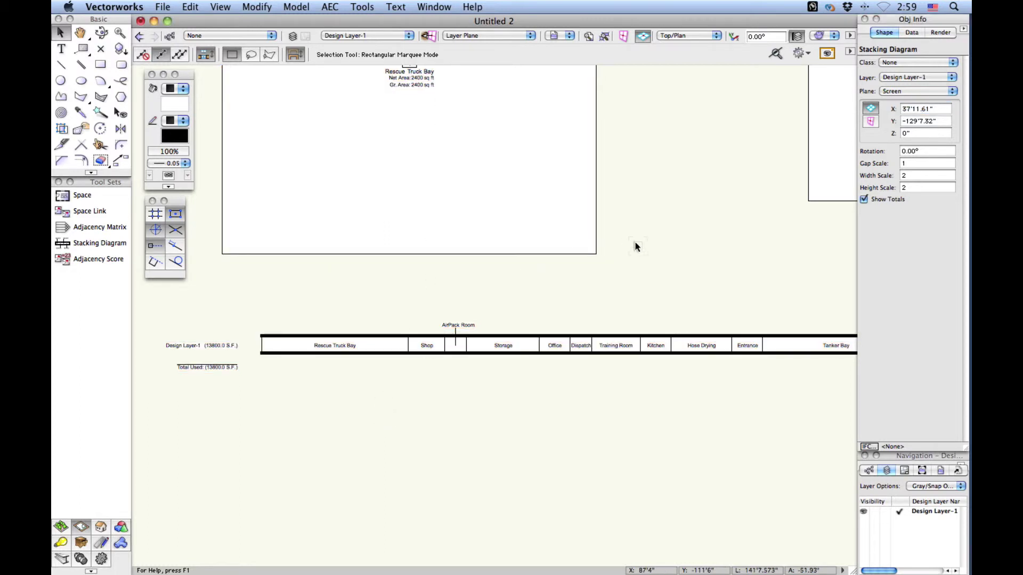
{"action": "left_click", "coordinate": [603, 39]}
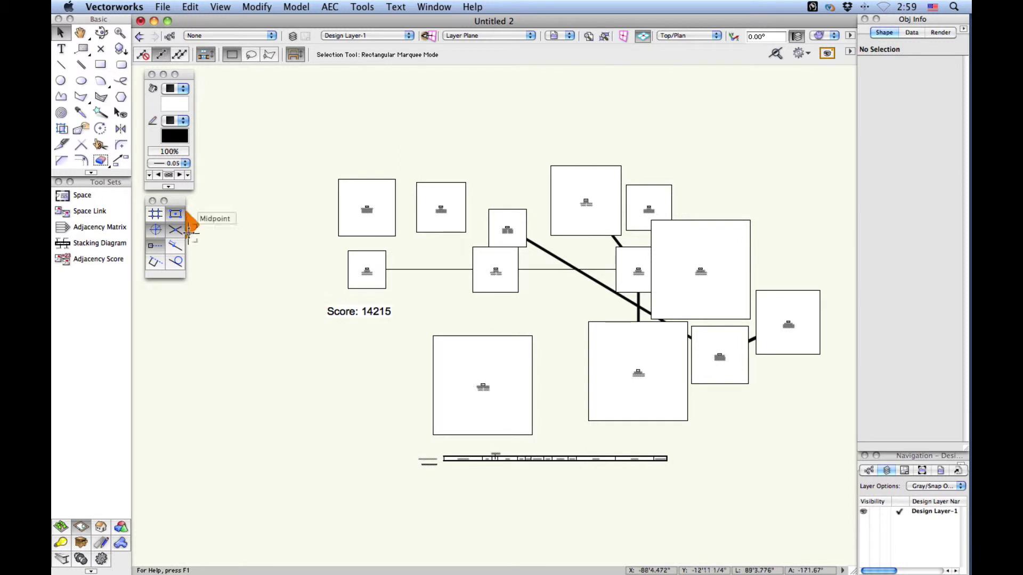
- Place an adjacency matrix beside the bubble diagram with height and width scales of 2
{"action": "left_click_drag", "start_coordinate": [190, 230], "coordinate": [383, 373]}
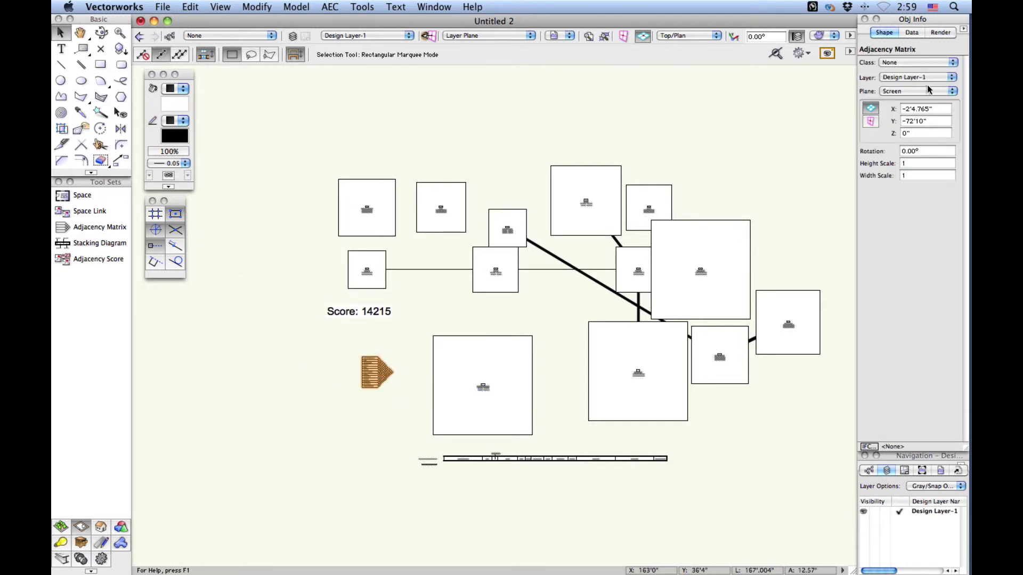
{"action": "left_click", "coordinate": [912, 162]}
{"action": "type", "text": "2"}
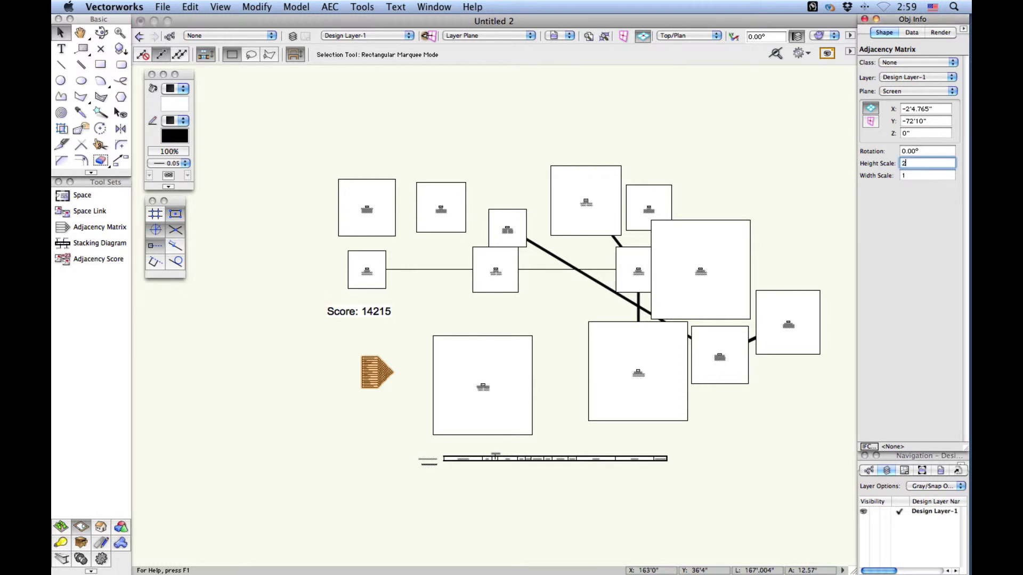
{"action": "key", "text": "Tab"}
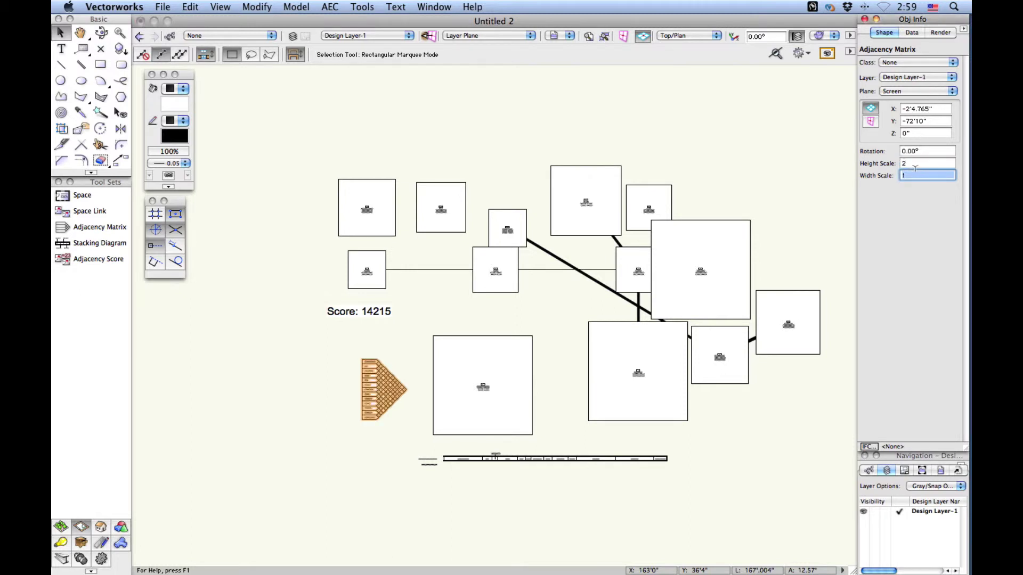
{"action": "type", "text": "2"}
{"action": "key", "text": "Tab"}
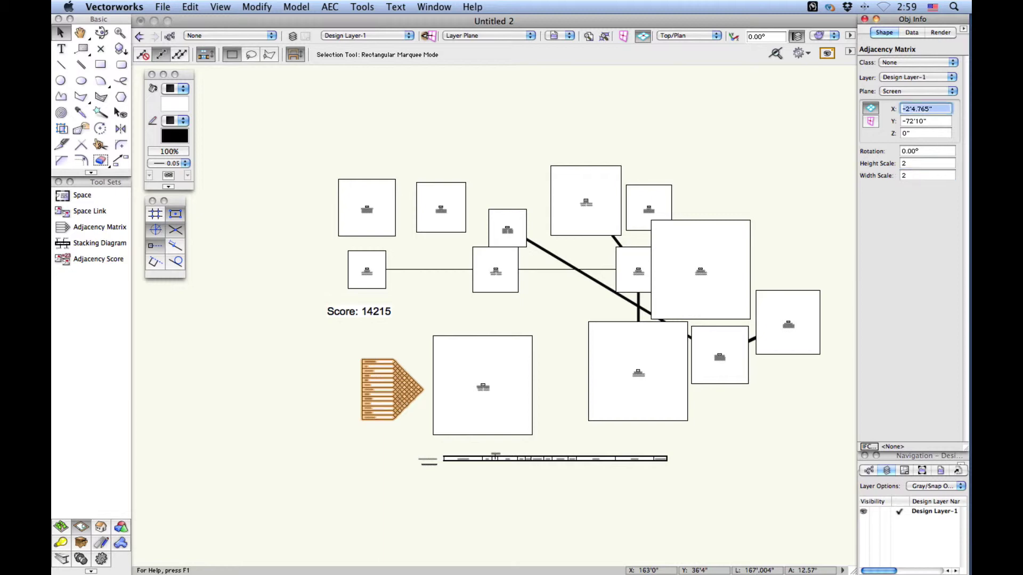
- Deselect the adjacency matrix and review its rows and ratings next to the diagram
{"action": "scroll", "coordinate": [359, 410], "scroll_direction": "up", "scroll_amount": 6}
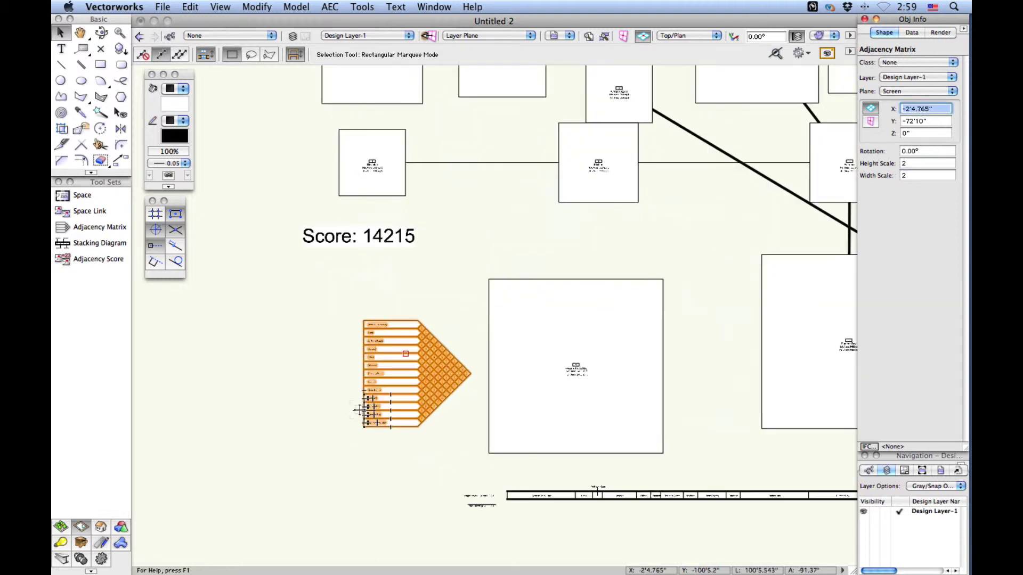
{"action": "left_click", "coordinate": [337, 300]}
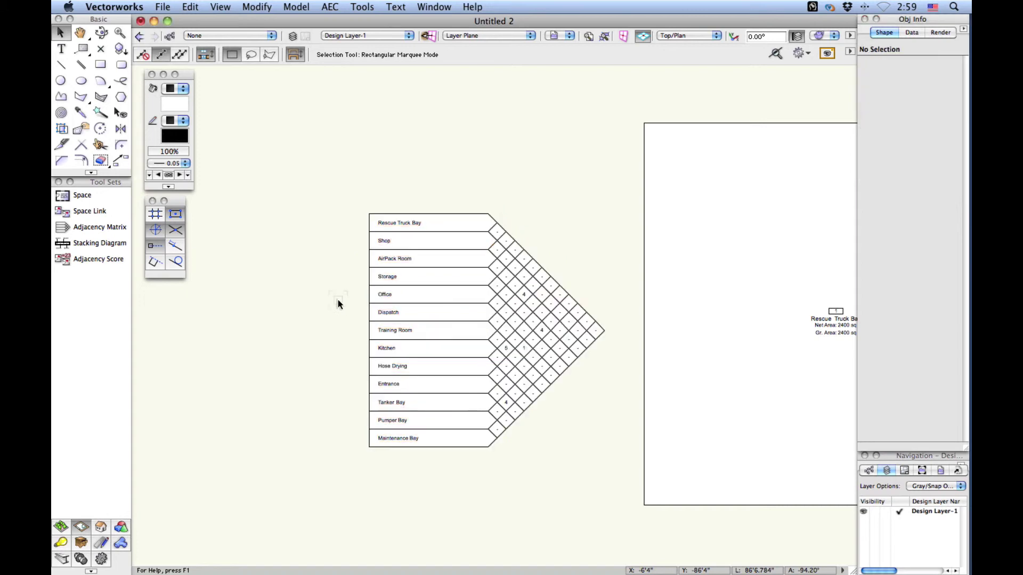
{"action": "left_click", "coordinate": [388, 233]}
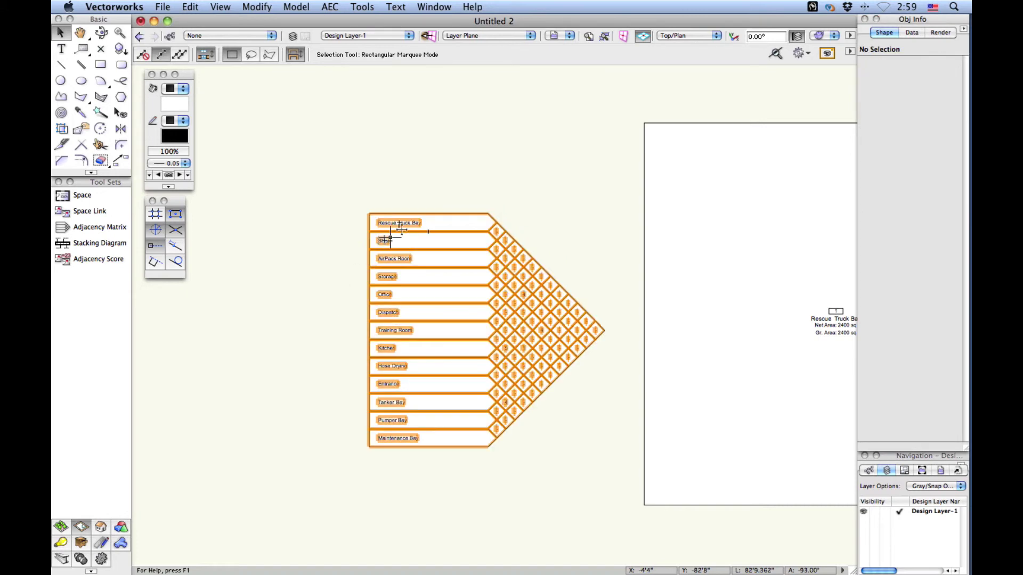
{"action": "left_click", "coordinate": [529, 201]}
{"action": "scroll", "coordinate": [529, 202], "scroll_direction": "up", "scroll_amount": 3}
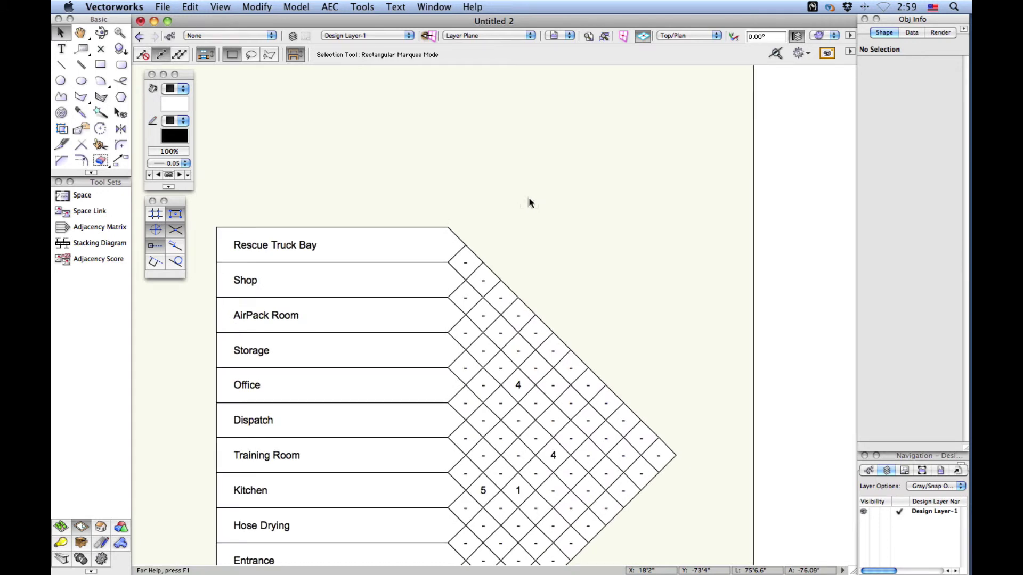
{"action": "scroll", "coordinate": [529, 201], "scroll_direction": "down", "scroll_amount": 5}
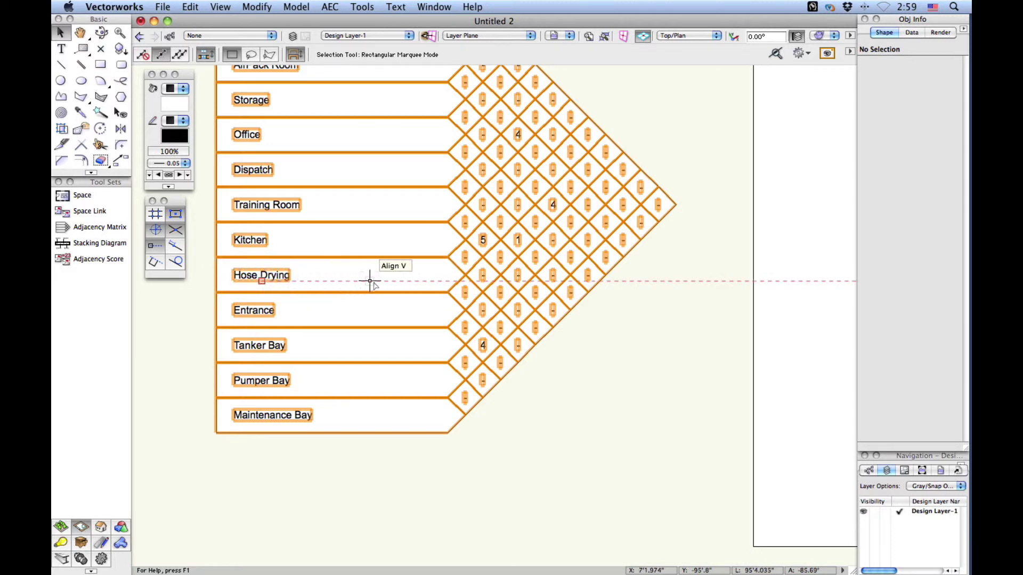
{"action": "left_click", "coordinate": [482, 241]}
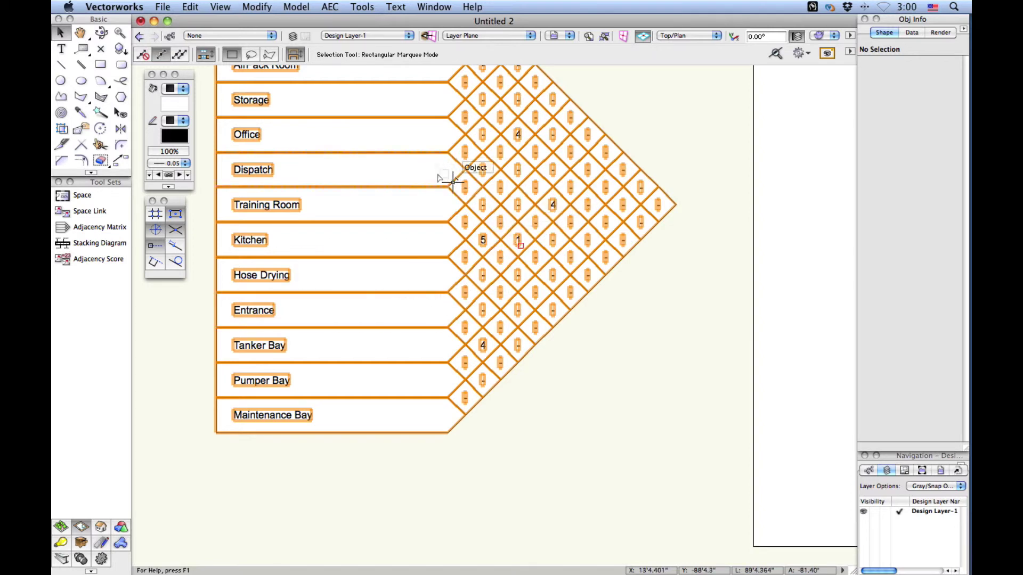
{"action": "left_click", "coordinate": [424, 172]}
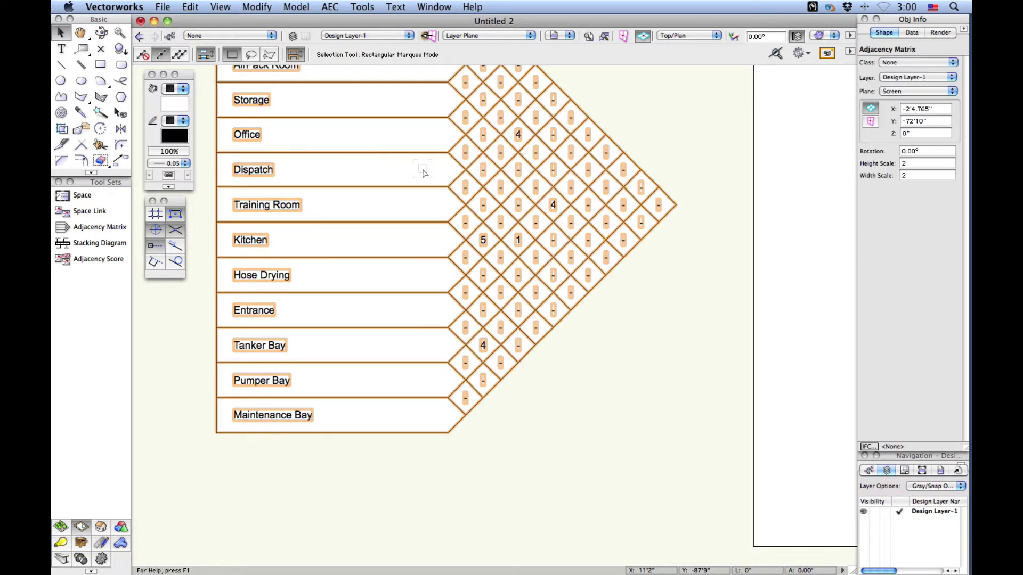
{"action": "left_click", "coordinate": [660, 349]}
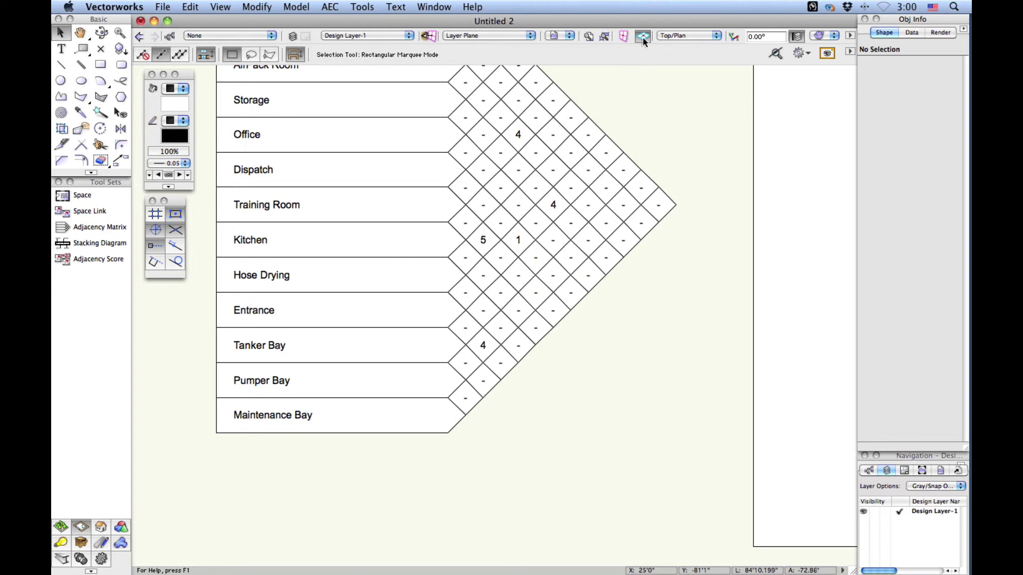
- Move Hose Drying lower right, AirPack Room down, the small middle spaces, and Tanker Bay upper right
{"action": "left_click", "coordinate": [599, 40]}
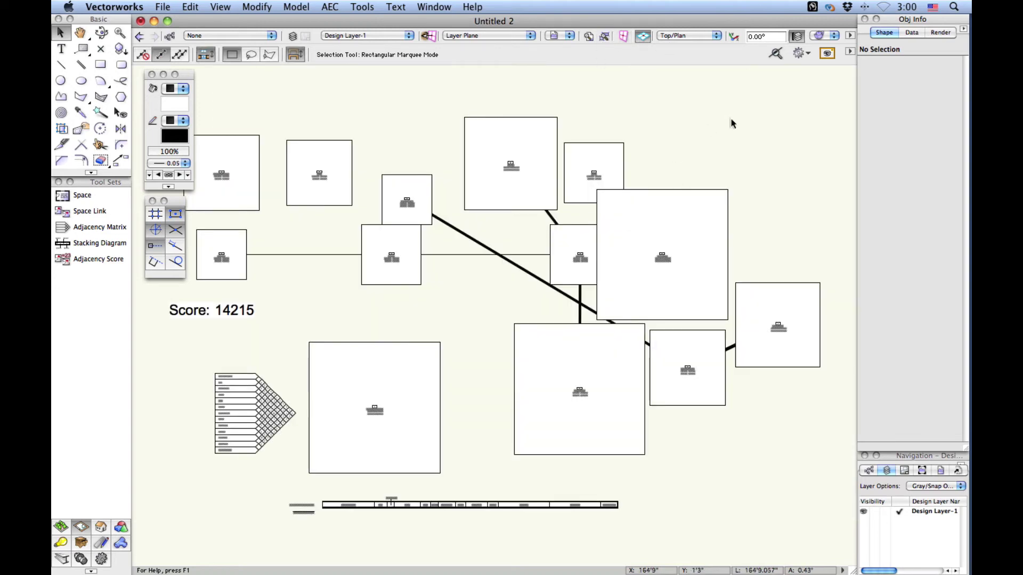
{"action": "left_click_drag", "start_coordinate": [409, 188], "coordinate": [759, 400]}
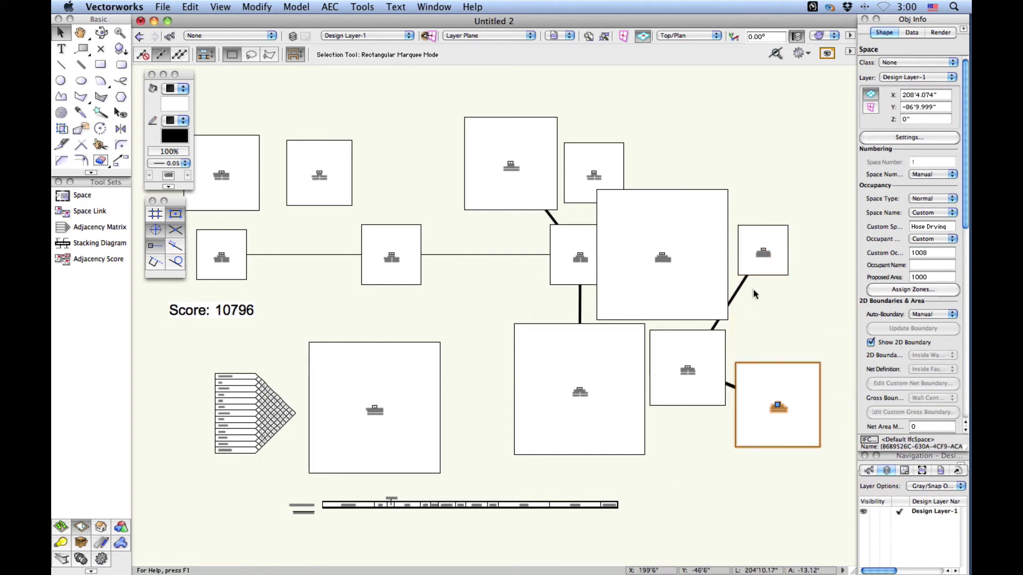
{"action": "left_click_drag", "start_coordinate": [780, 263], "coordinate": [769, 333]}
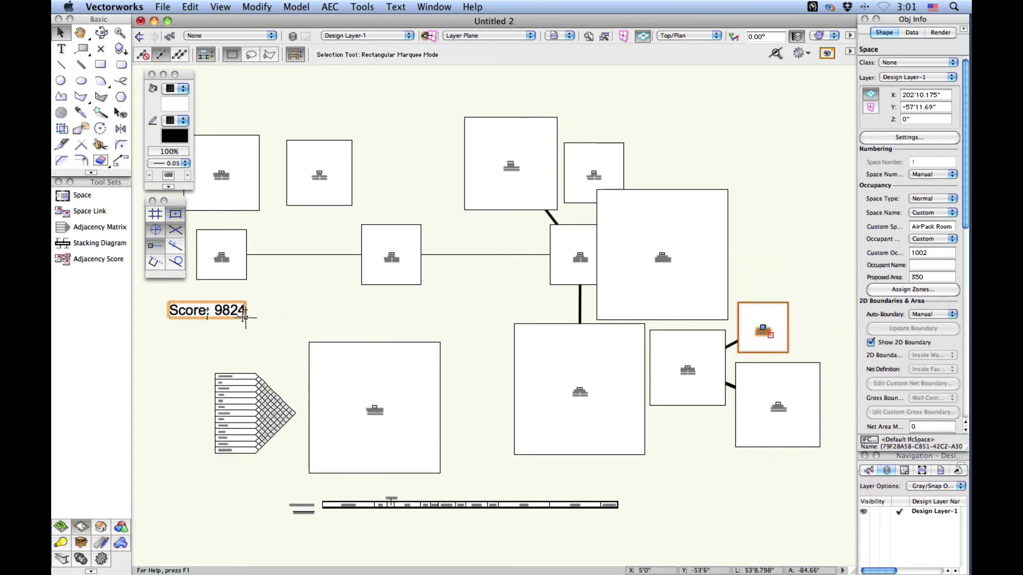
{"action": "left_click_drag", "start_coordinate": [244, 258], "coordinate": [350, 254]}
{"action": "left_click_drag", "start_coordinate": [285, 302], "coordinate": [478, 237]}
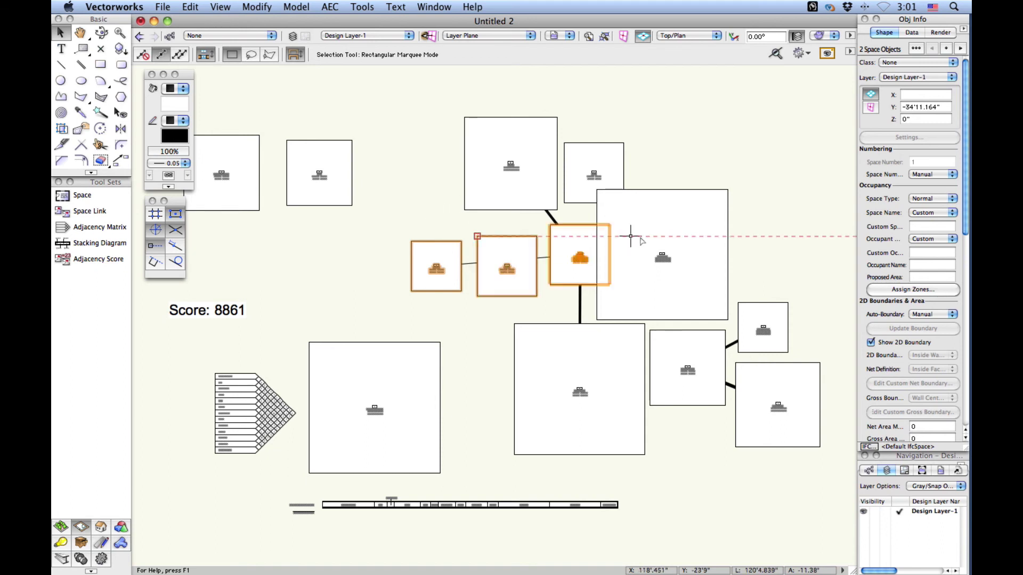
{"action": "left_click_drag", "start_coordinate": [642, 236], "coordinate": [691, 206]}
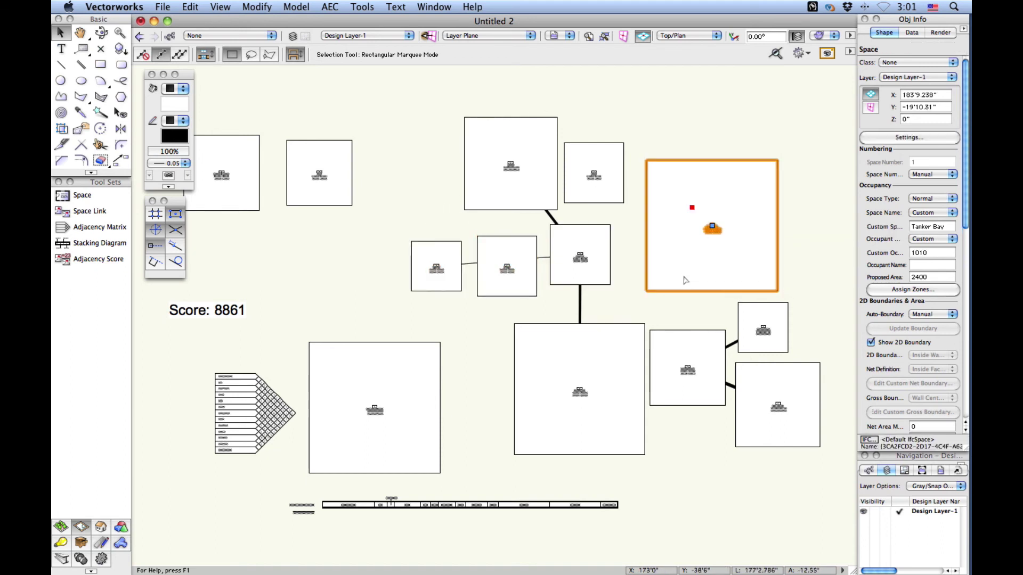